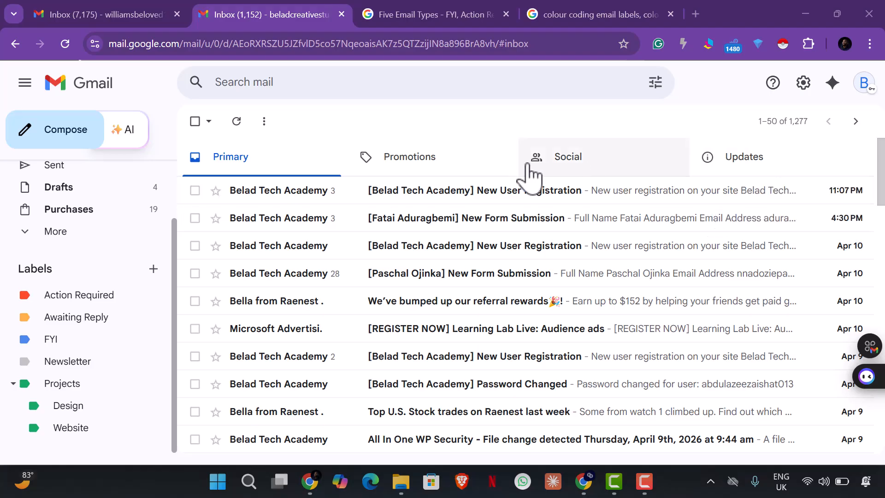
Step: Open the advanced mail search form to define filter criteria
left_click(656, 83)
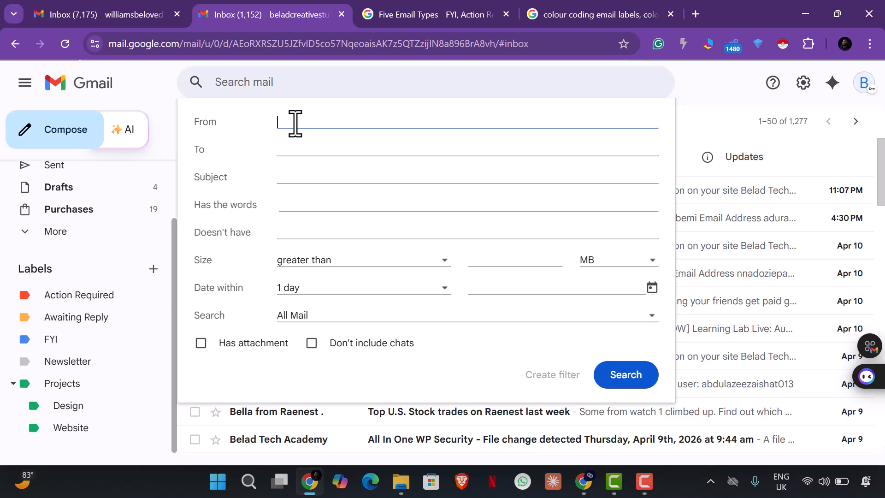
type("B")
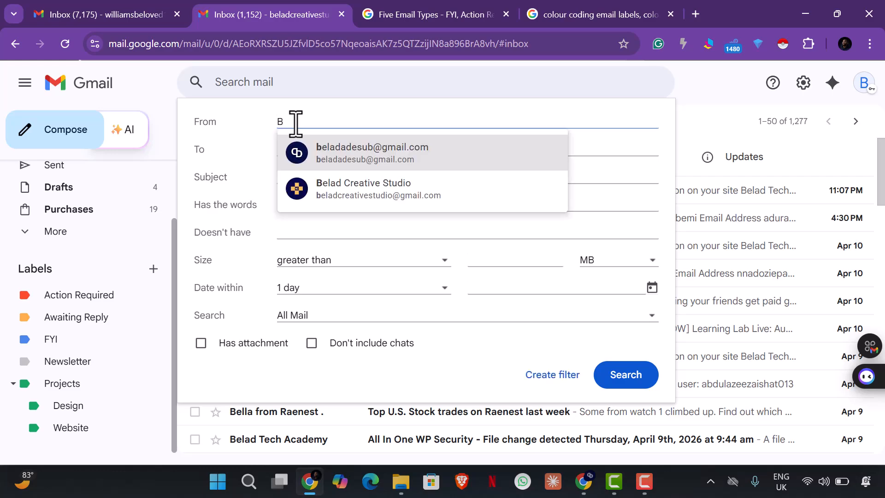
type("el")
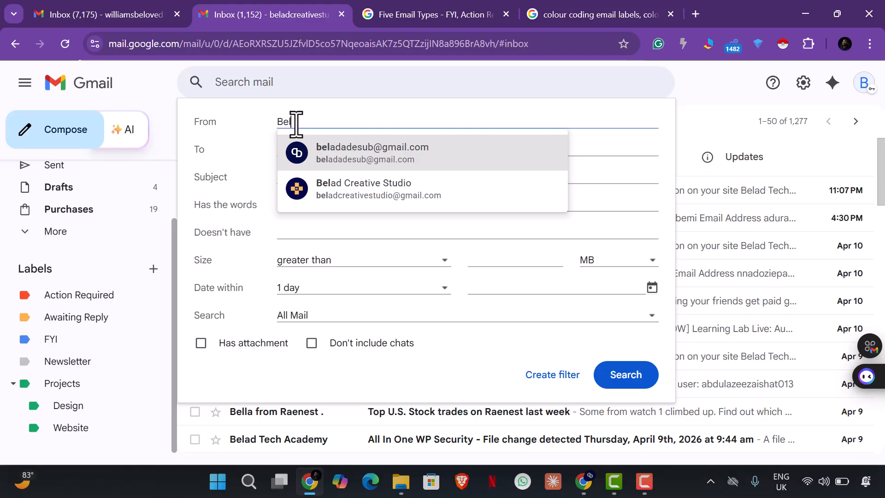
type("ad t")
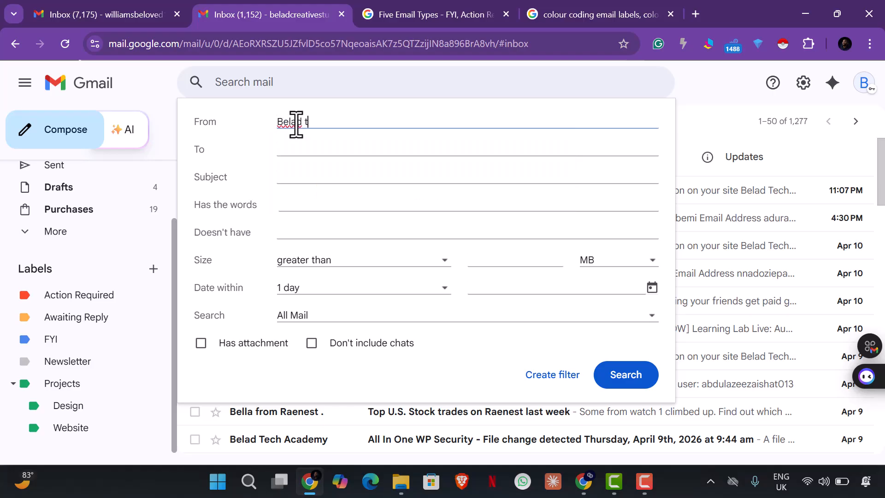
key("BackSpace")
key("BackSpace")
left_click_drag(312, 123, 267, 142)
key("BackSpace")
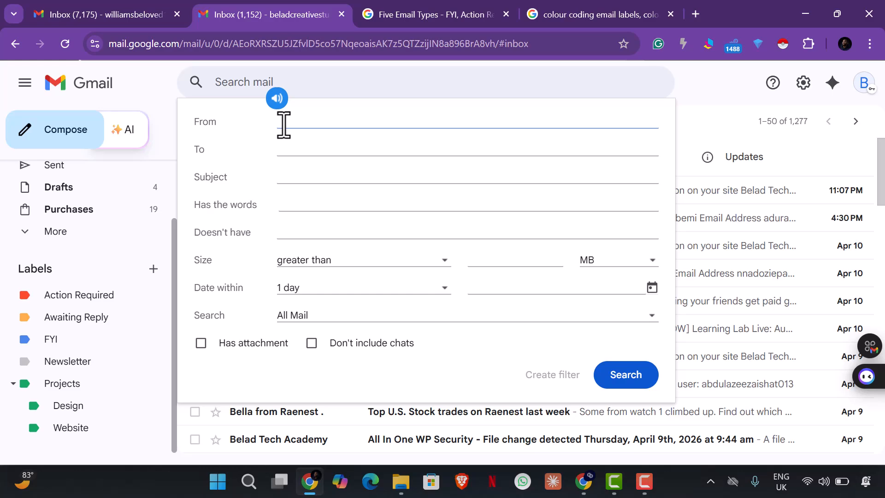
left_click(301, 149)
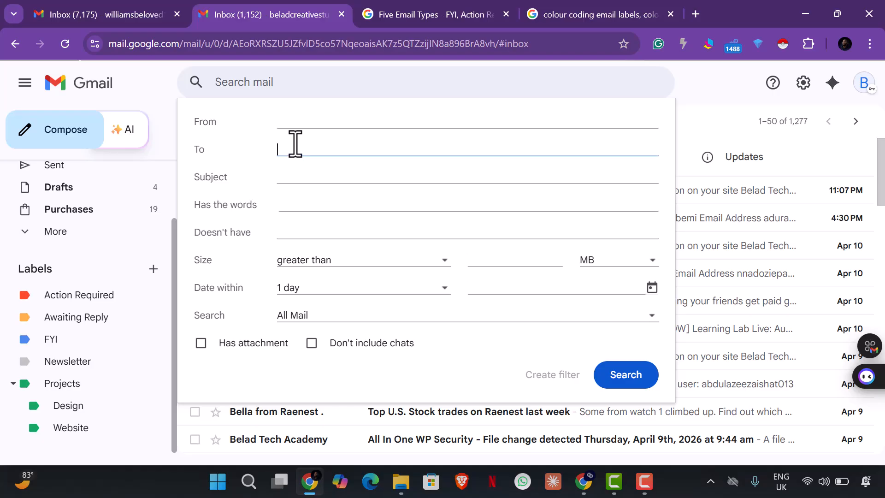
left_click(283, 126)
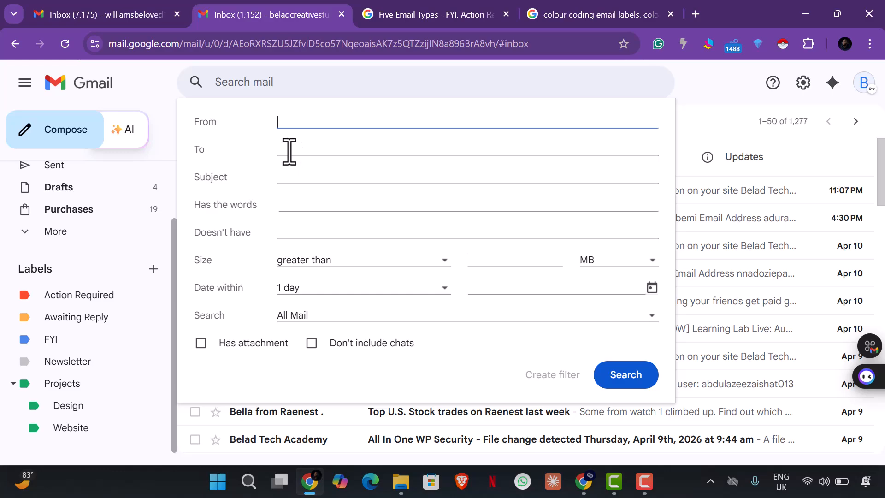
Step: Set the filter's subject criterion to "Belad Tech Academy"
left_click(300, 179)
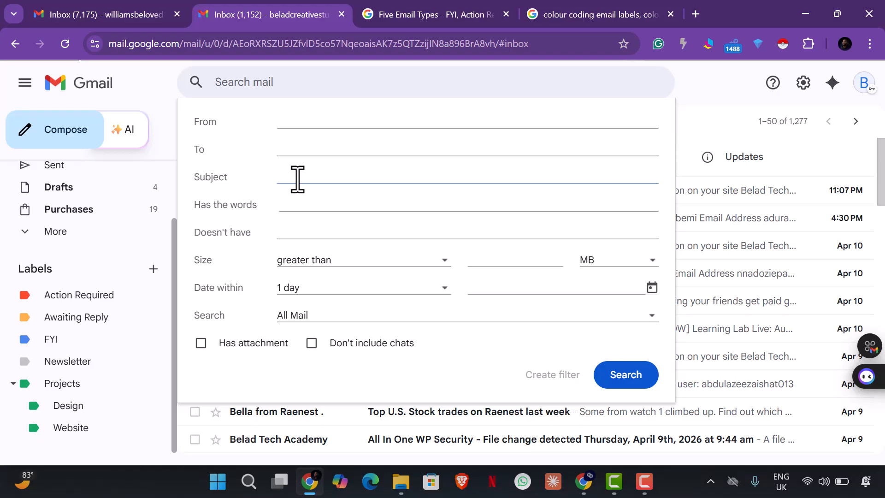
type("Belad Tech")
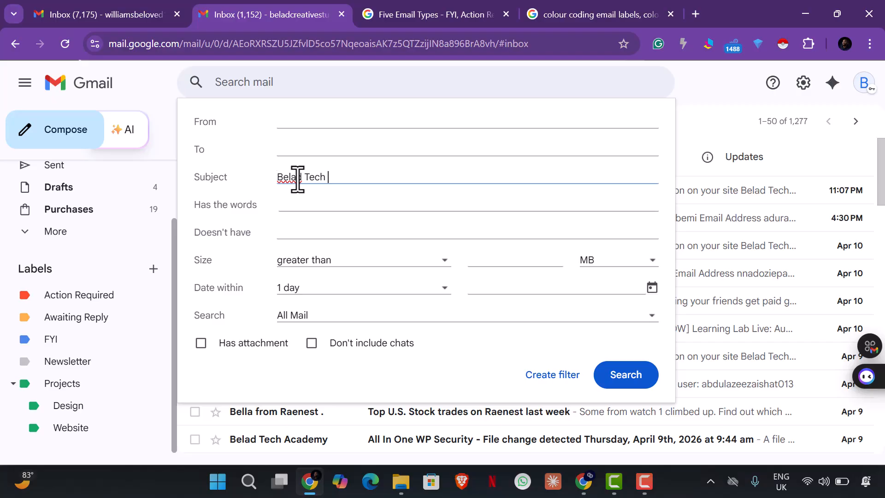
type(" Academy")
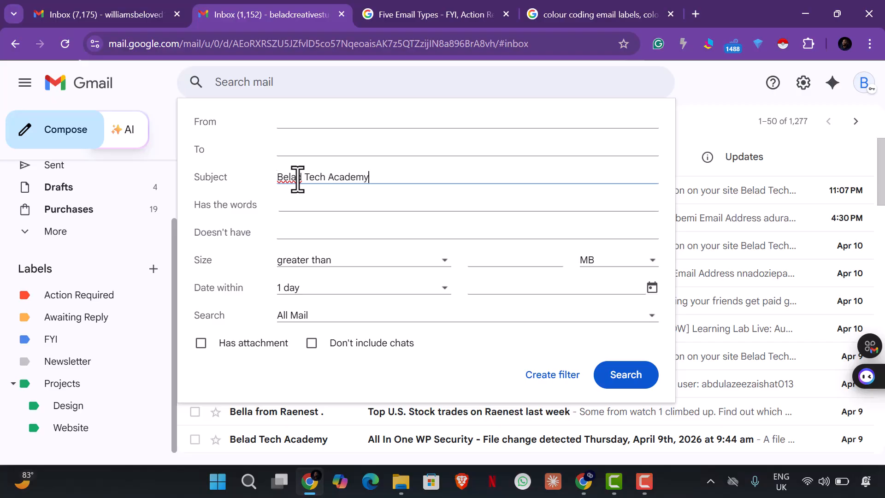
Step: Copy the subject text "Belad Tech Academy" and reuse it as the words that matching messages must contain
left_click(330, 204)
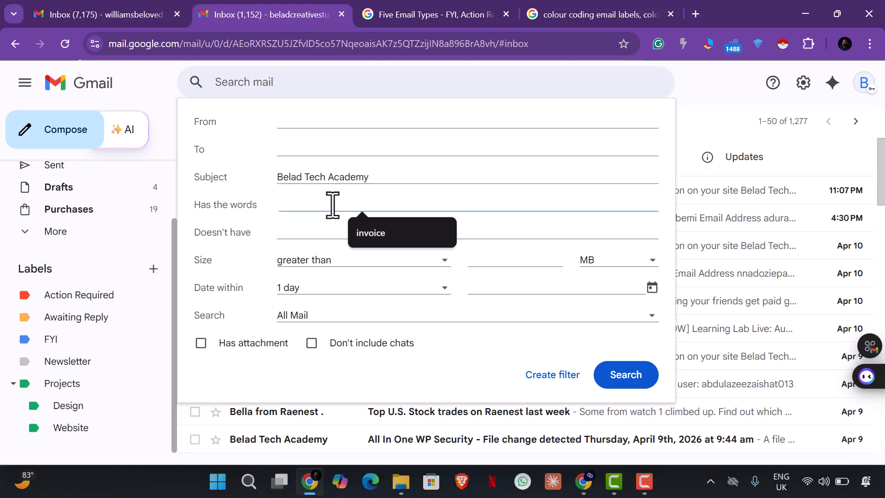
left_click_drag(380, 180, 271, 189)
right_click(304, 181)
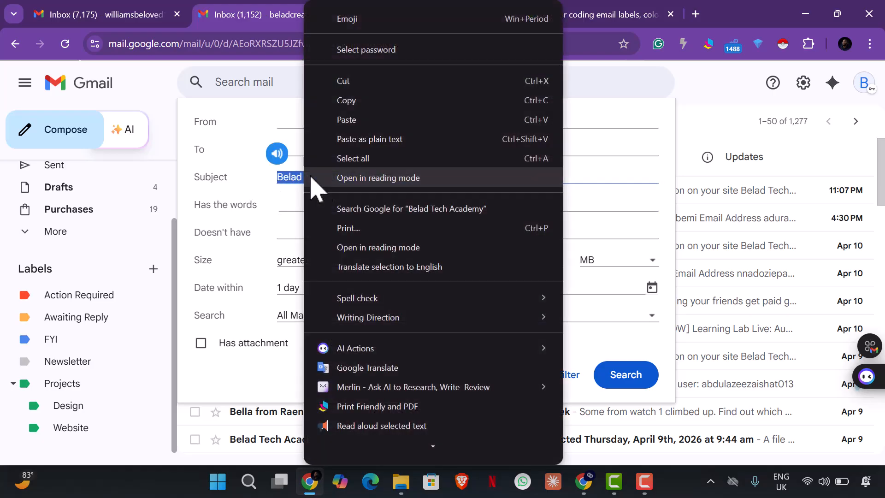
left_click(339, 106)
left_click(330, 199)
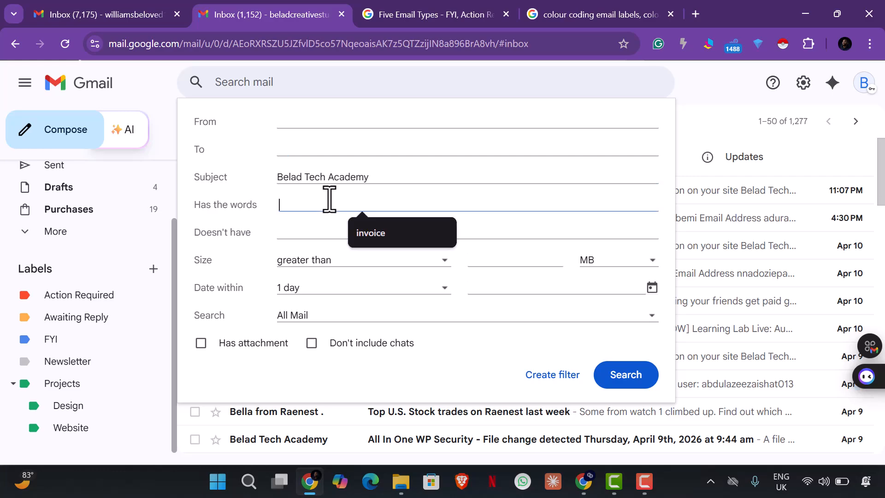
key("ctrl+v")
left_click(308, 234)
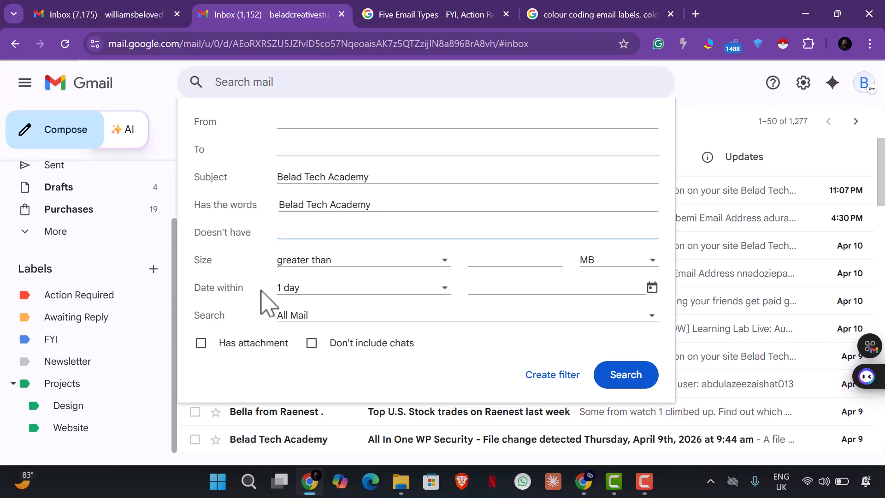
Step: Set the search criteria's date range to within 1 year, keeping 2026/04/12 as the reference date
left_click(306, 291)
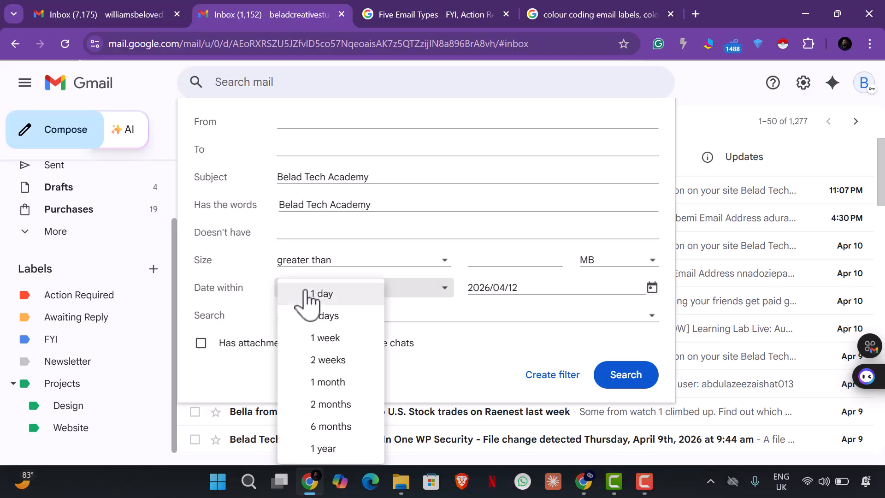
left_click(322, 451)
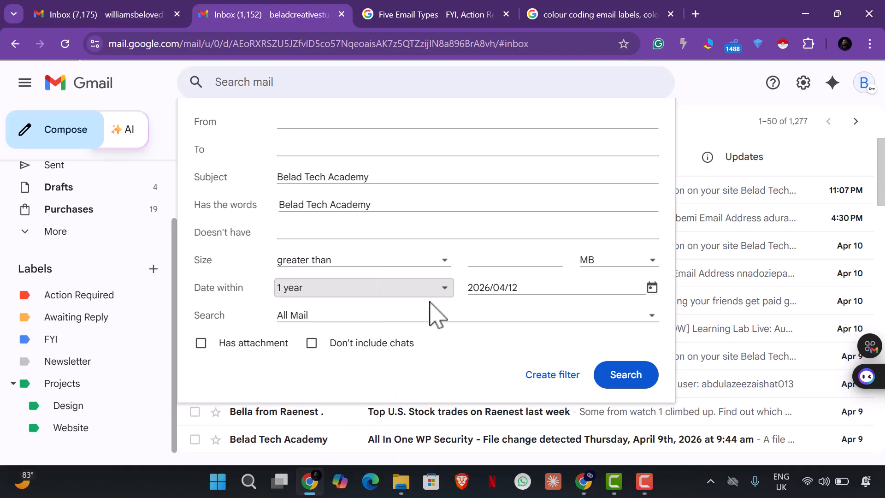
left_click(524, 294)
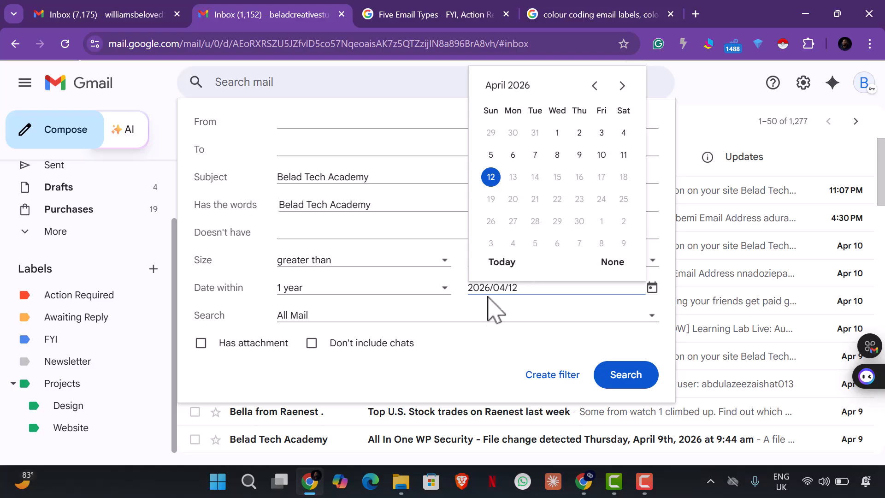
left_click(461, 303)
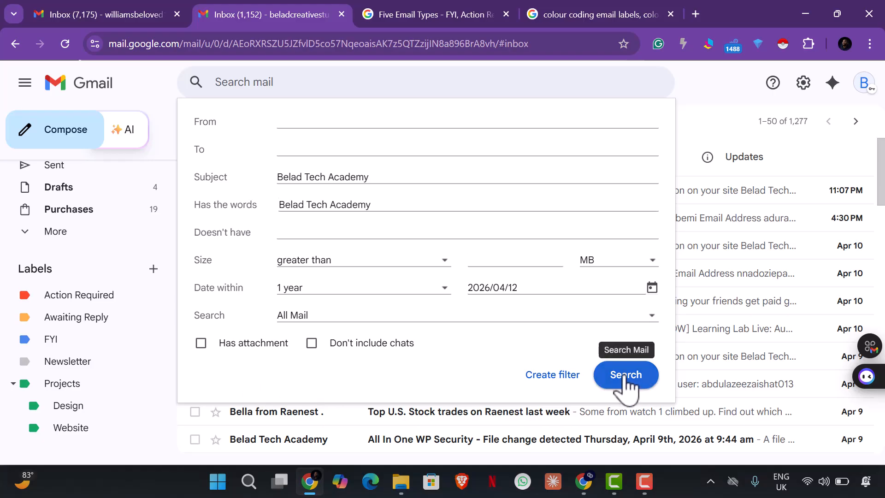
Step: Continue to the filter's actions and have it apply a new label named "Belad Tech Academy"
left_click(558, 381)
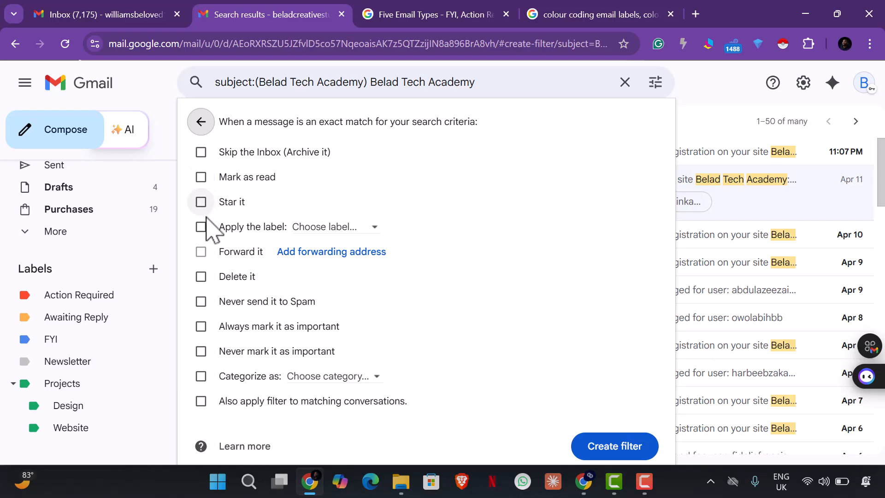
left_click(372, 228)
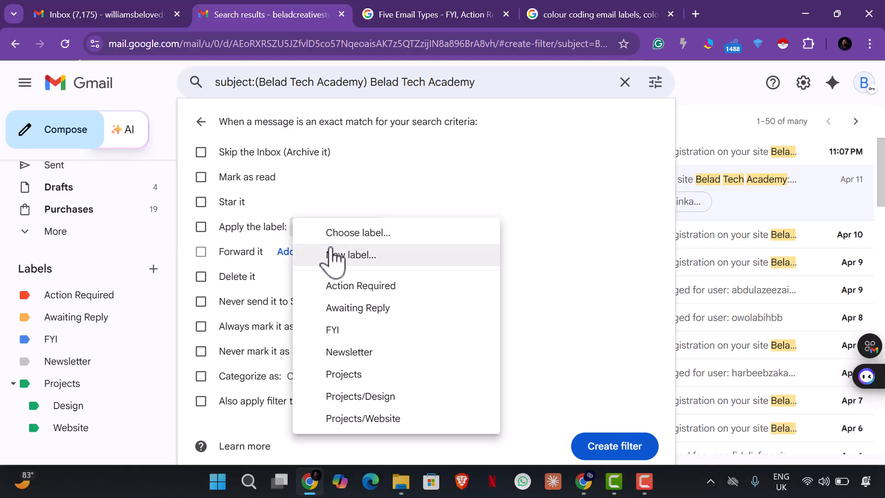
left_click(343, 256)
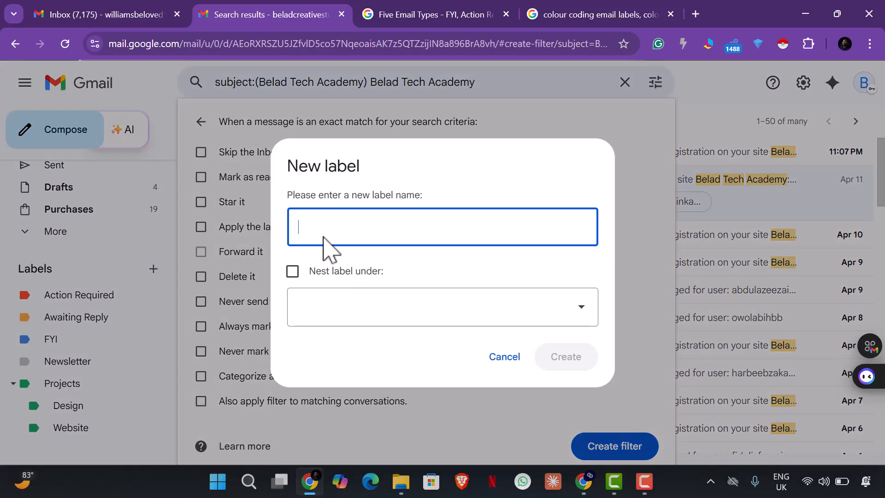
type("Be")
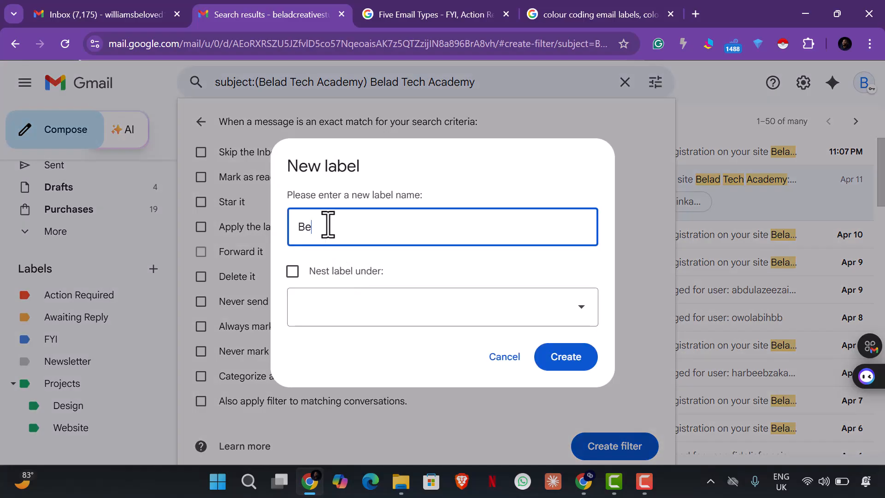
type("lad Tech")
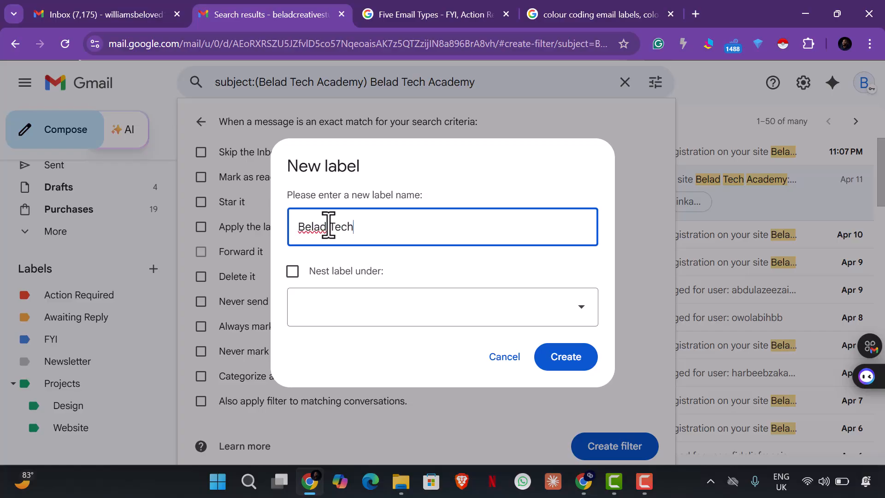
type(" Academy")
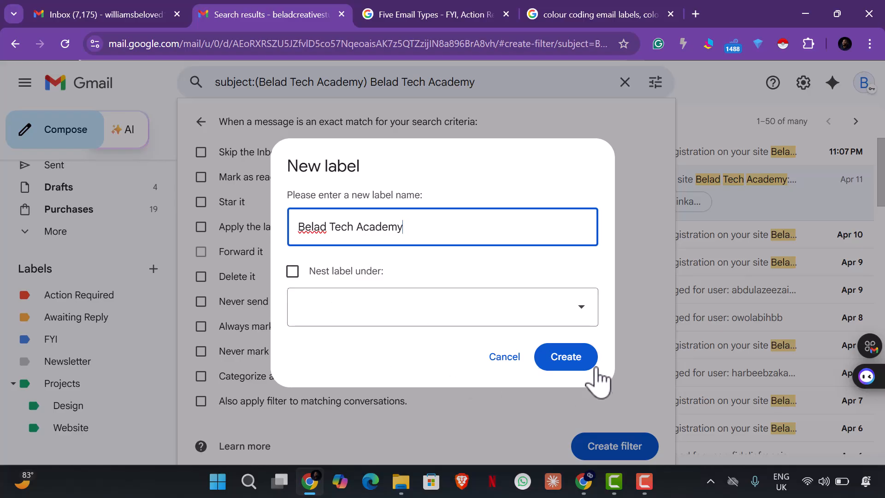
left_click(566, 357)
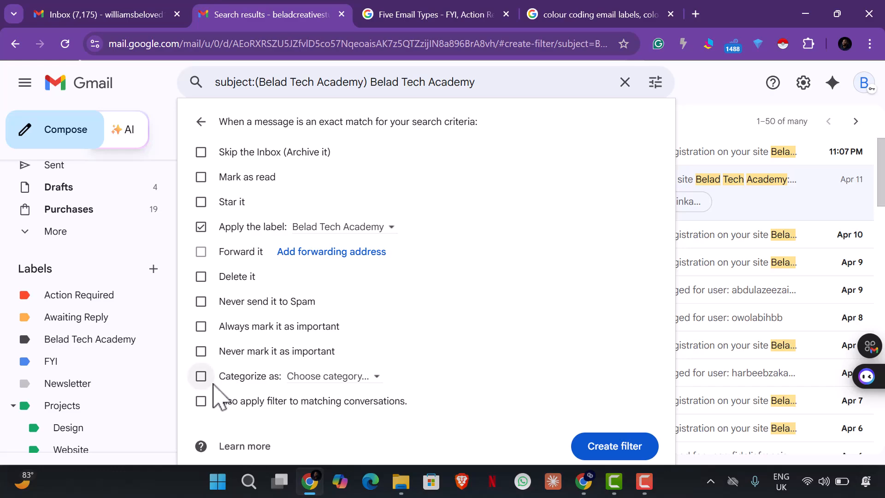
left_click(374, 377)
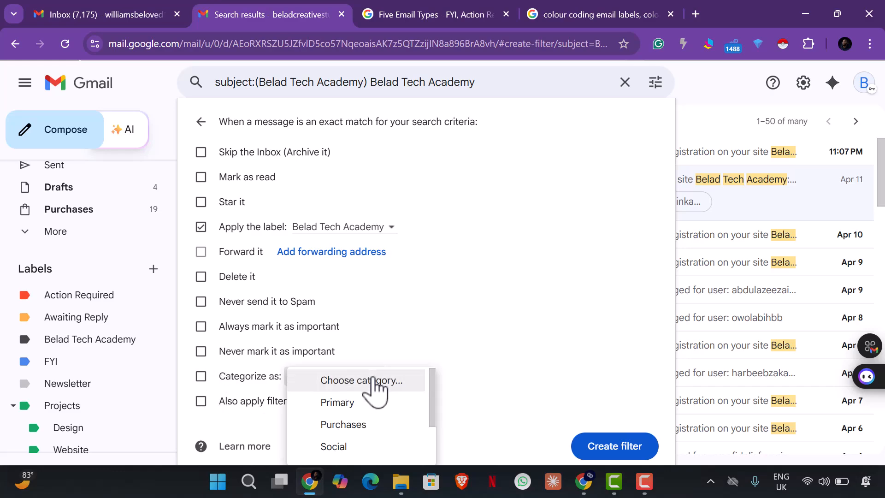
scroll(375, 455, "down", 2)
scroll(397, 430, "up", 2)
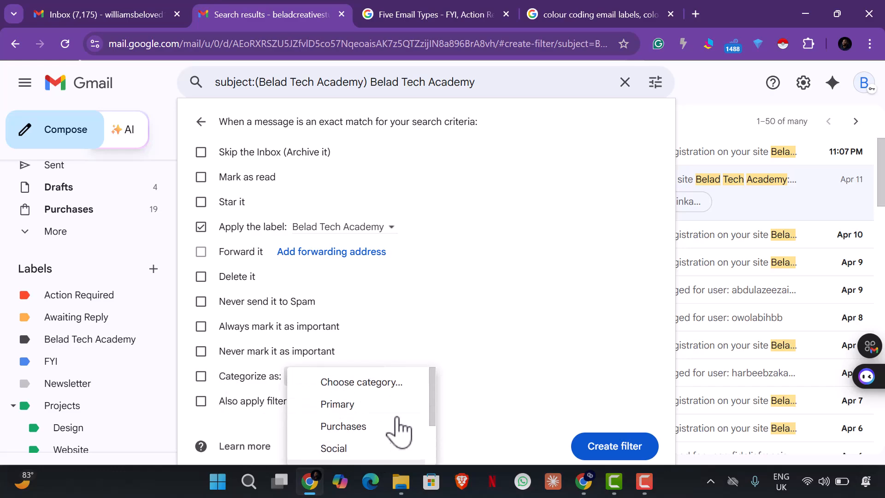
scroll(383, 438, "down", 2)
scroll(364, 417, "up", 2)
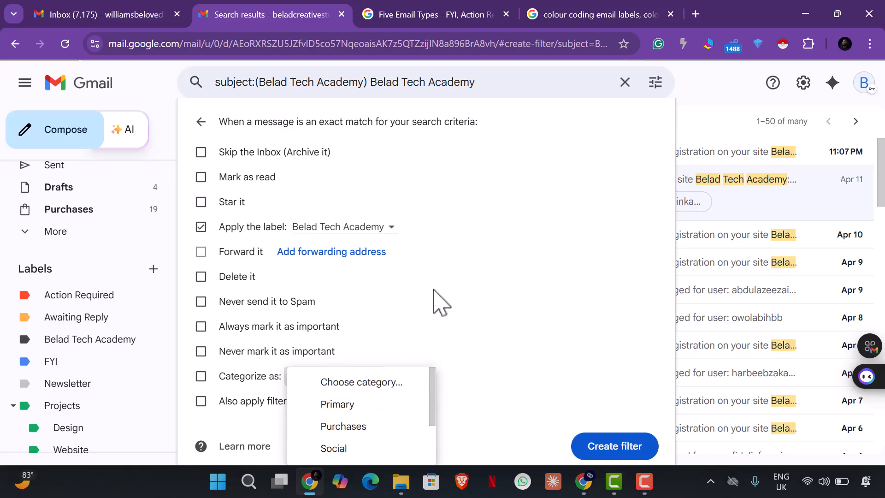
left_click(450, 290)
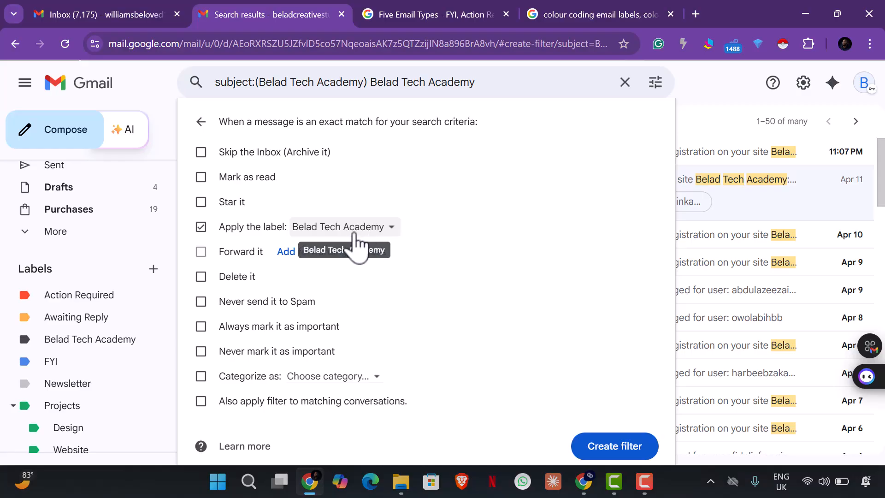
Step: Create the filter with the chosen label action and open the Belad Tech Academy label to check its conversations
left_click(604, 444)
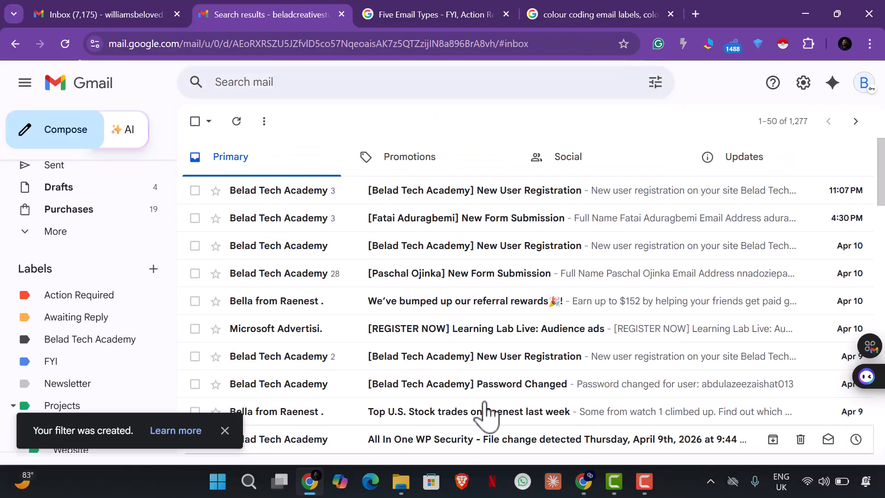
scroll(74, 276, "down", 1)
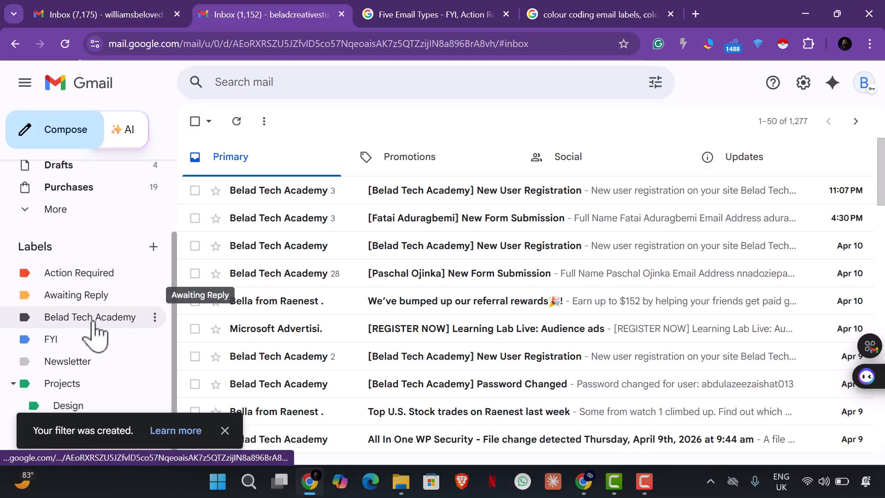
scroll(76, 272, "up", 3)
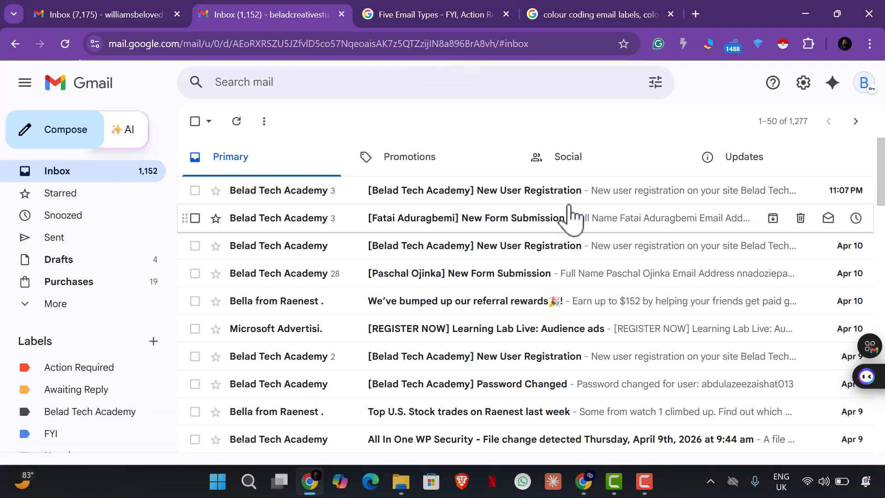
scroll(97, 389, "down", 1)
scroll(95, 389, "down", 3)
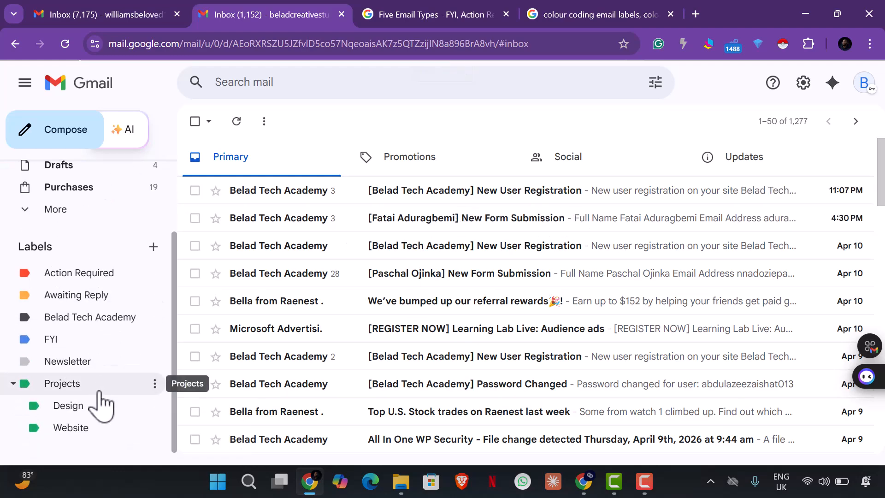
left_click(102, 319)
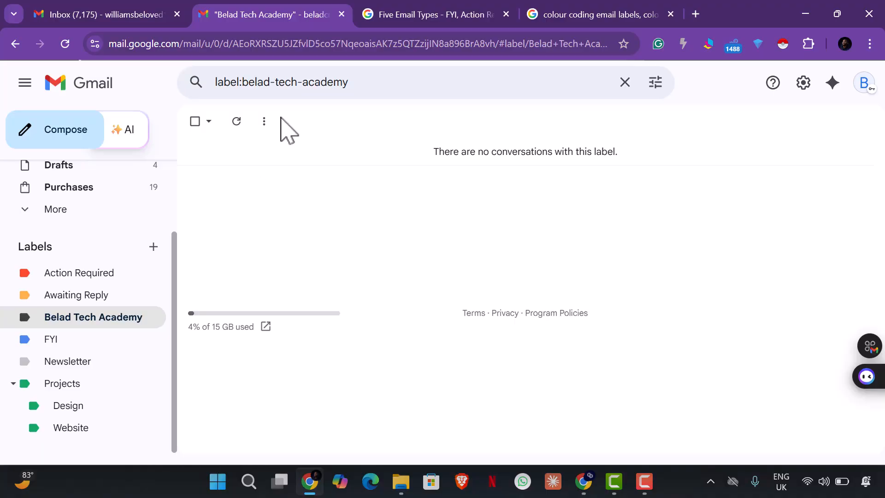
scroll(72, 290, "up", 3)
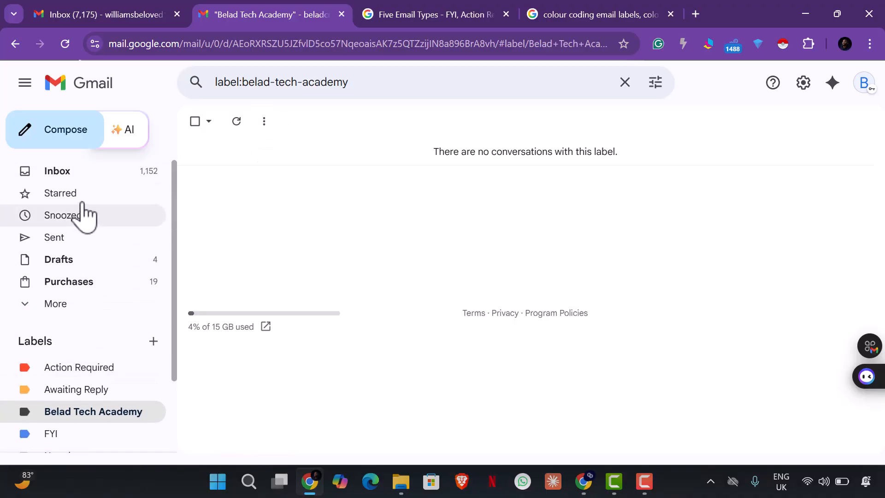
Step: From the inbox, start new search criteria with "Belad Tech Academy" as both the subject and the words messages must contain
left_click(81, 175)
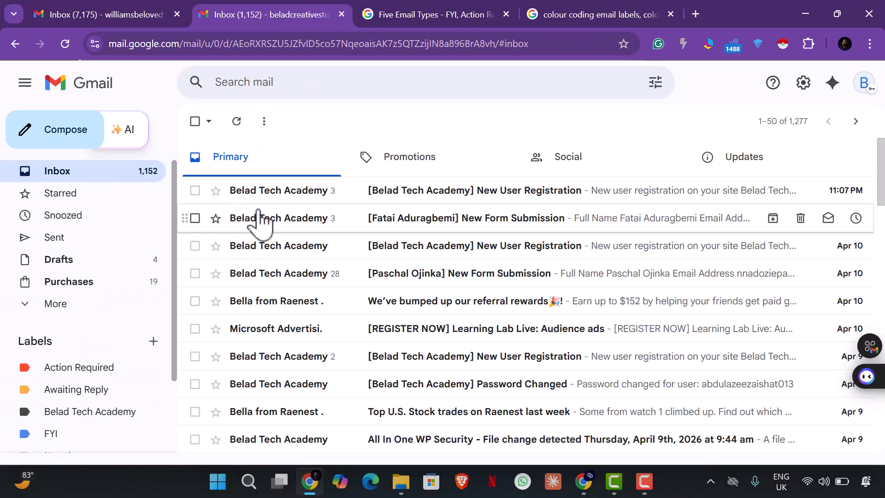
left_click(654, 84)
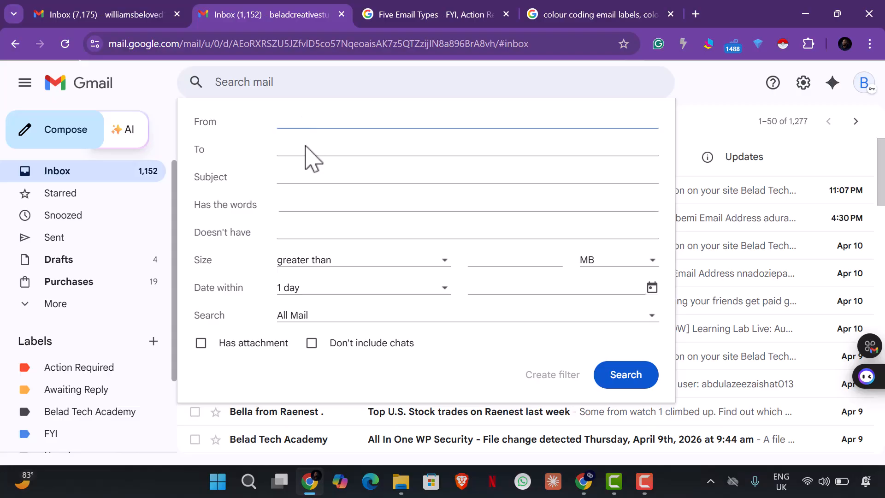
left_click(300, 179)
left_click(297, 207)
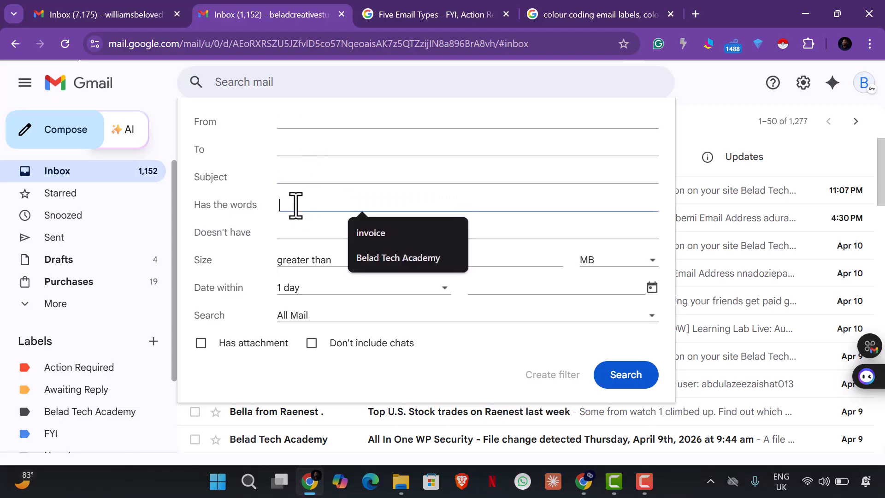
left_click(390, 264)
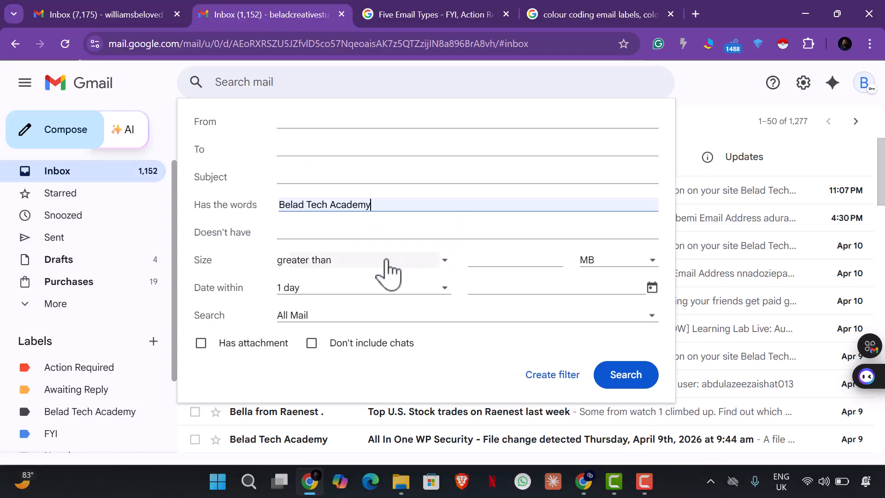
left_click(337, 179)
left_click(380, 210)
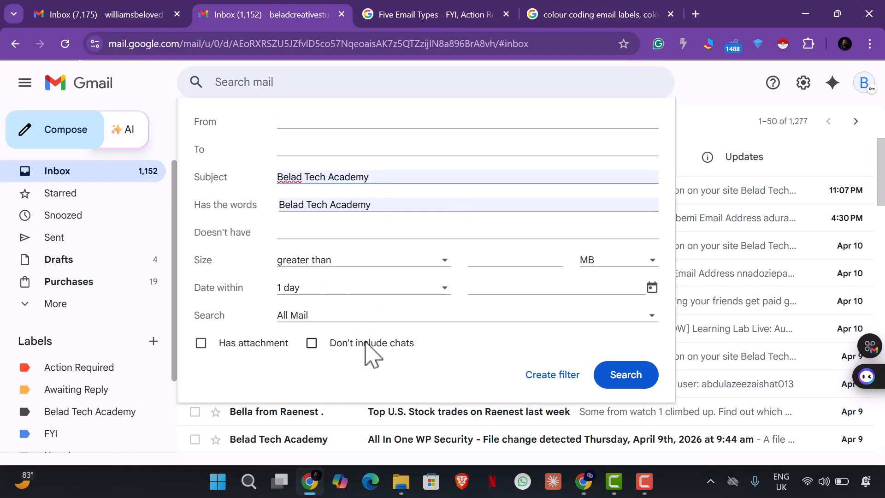
Step: Enable applying a label in the filter's actions and return to the search criteria
left_click(561, 380)
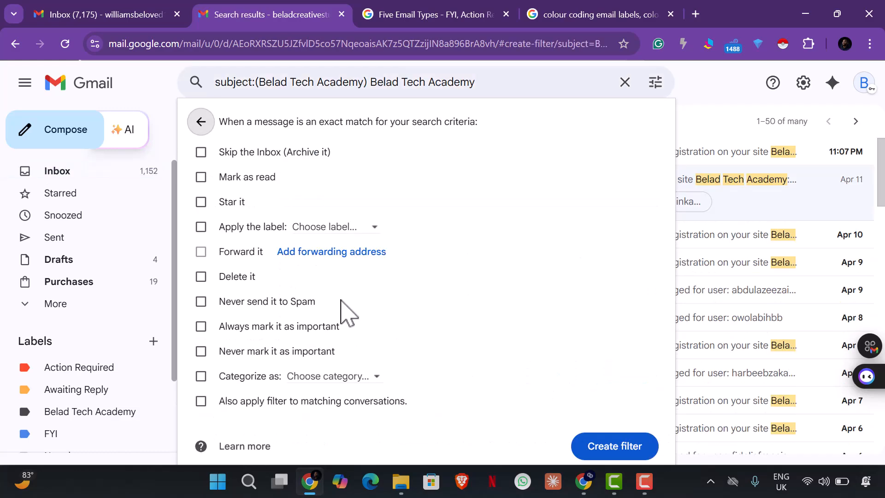
left_click(201, 227)
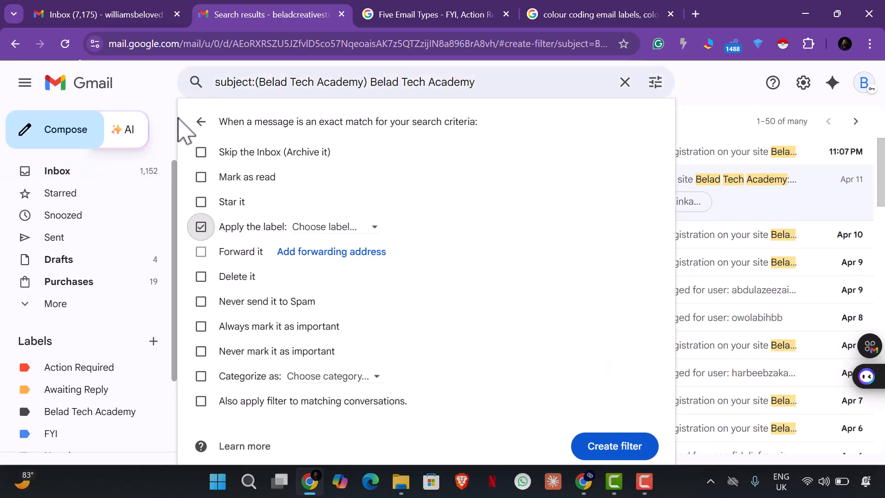
left_click(198, 124)
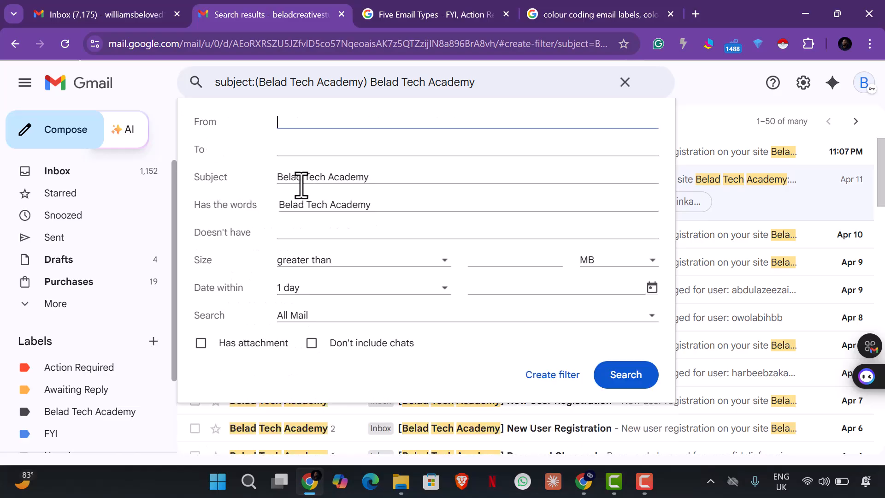
Step: Set the criteria's date range to within 1 year of 2025/05/01 and search for the matching messages
left_click(309, 289)
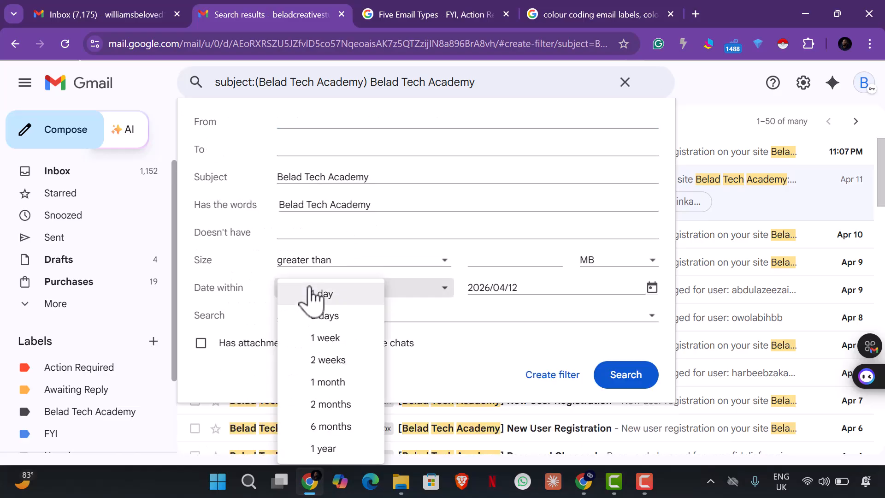
left_click(331, 449)
left_click(652, 290)
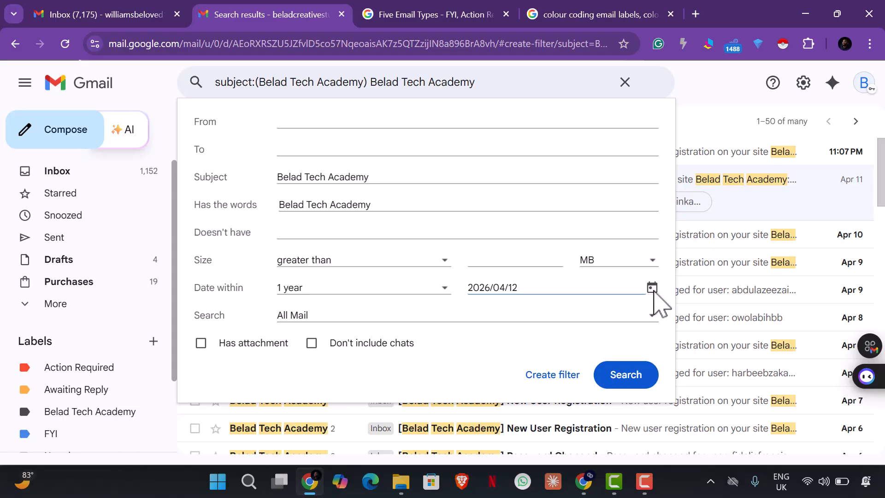
left_click(507, 287)
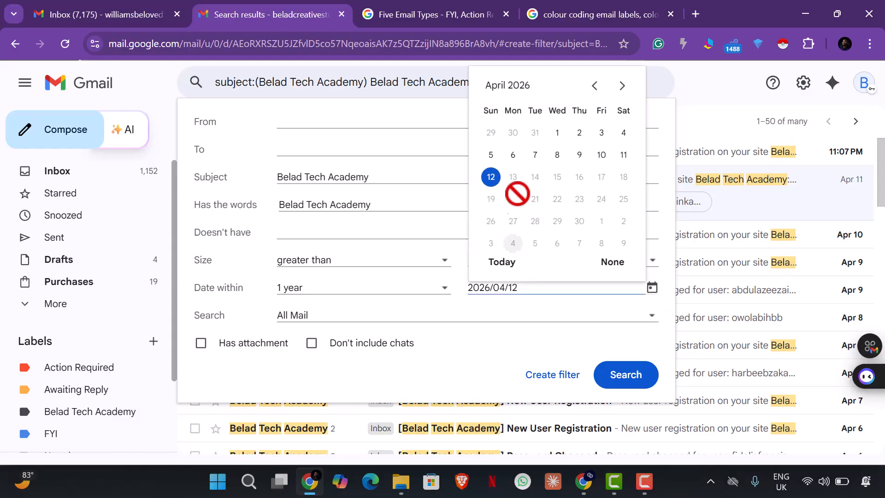
left_click(595, 87)
left_click(594, 87)
left_click(595, 86)
left_click(594, 87)
left_click(594, 86)
left_click(595, 86)
left_click(595, 87)
left_click(595, 87)
left_click(622, 86)
left_click(622, 85)
left_click(622, 86)
left_click(622, 86)
left_click(622, 86)
left_click(623, 85)
left_click(622, 85)
left_click(623, 86)
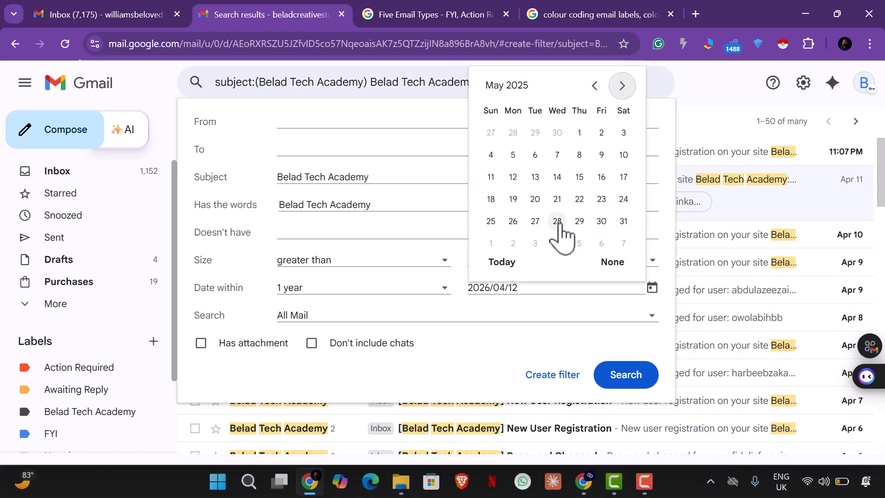
left_click(579, 133)
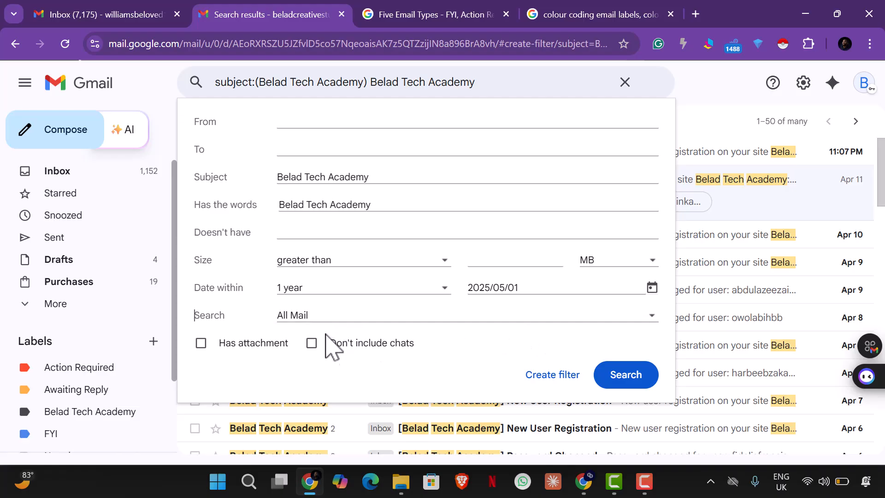
left_click(613, 383)
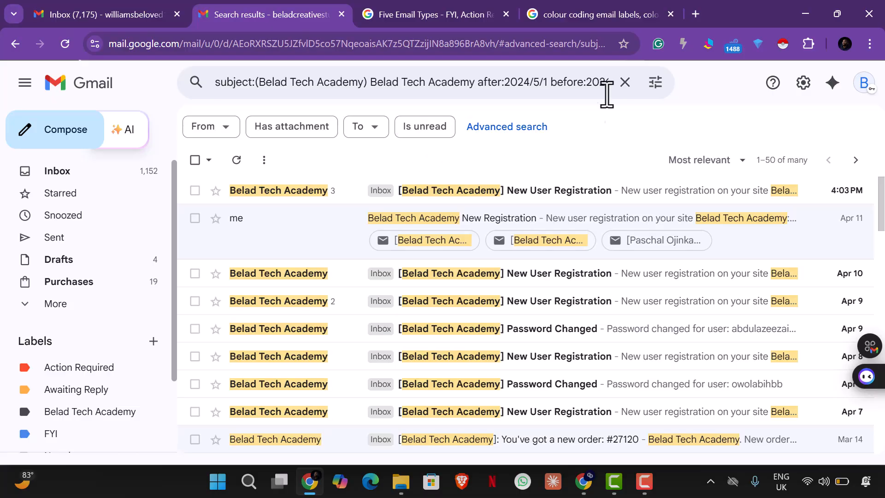
Step: Create a filter from these search criteria that applies the Belad Tech Academy label, accepting the date range warning
left_click(656, 83)
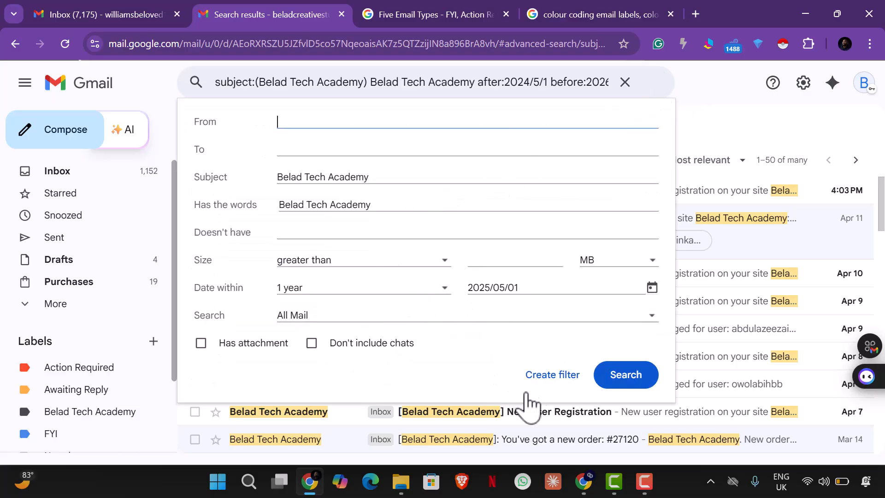
left_click(548, 376)
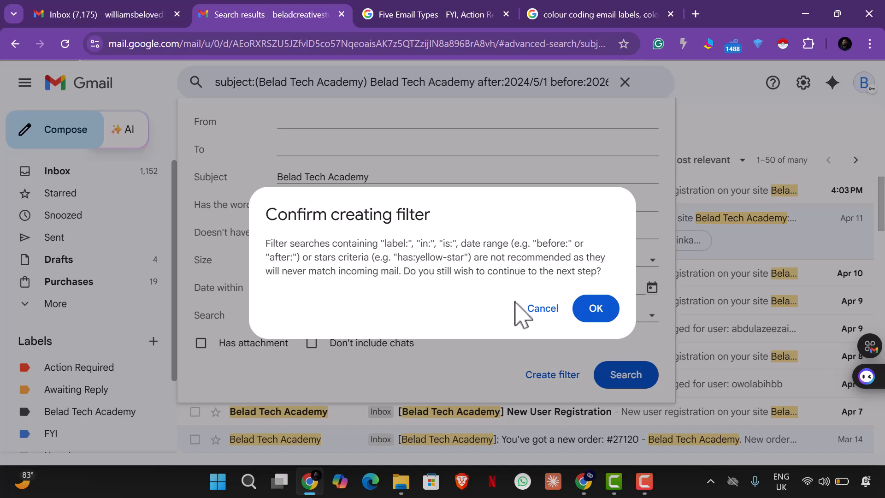
left_click(596, 309)
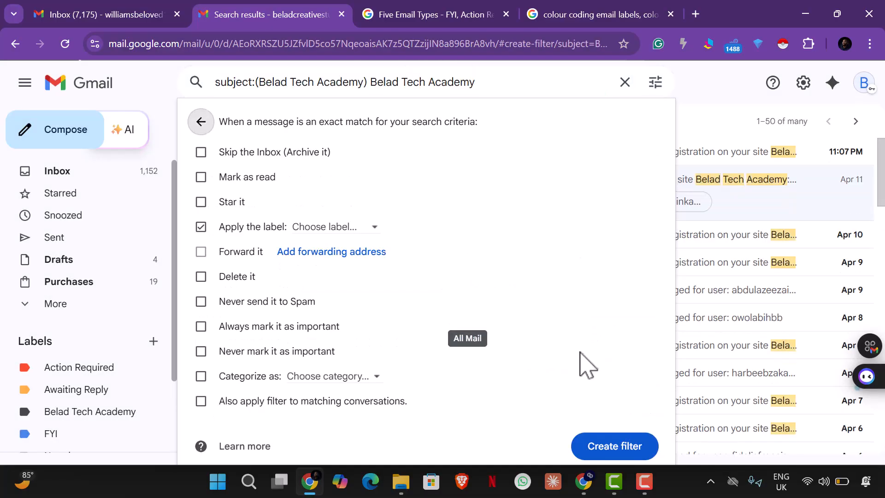
left_click(334, 228)
left_click(371, 331)
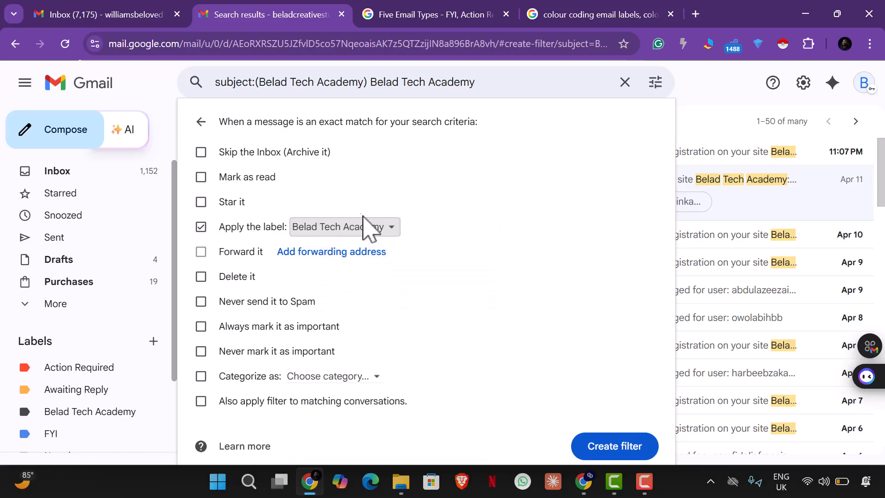
left_click(613, 445)
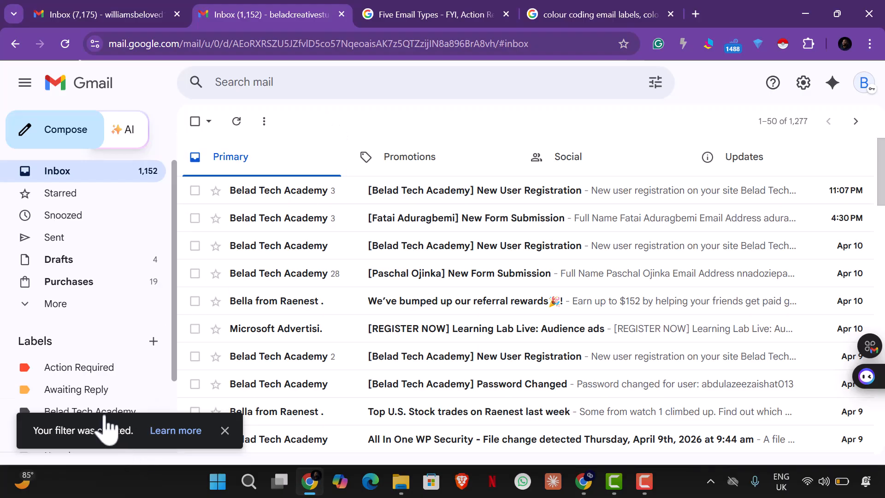
Step: Open the Belad Tech Academy label to check which conversations it holds
scroll(101, 382, "down", 2)
left_click(108, 318)
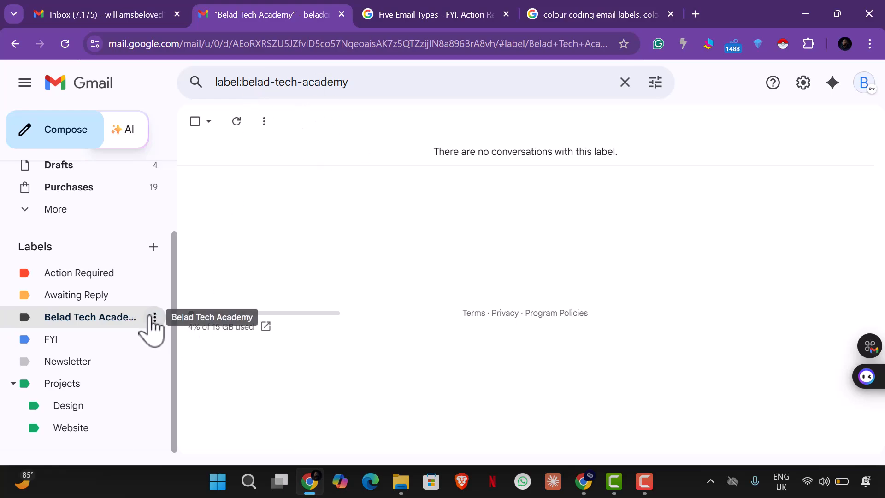
scroll(146, 330, "up", 3)
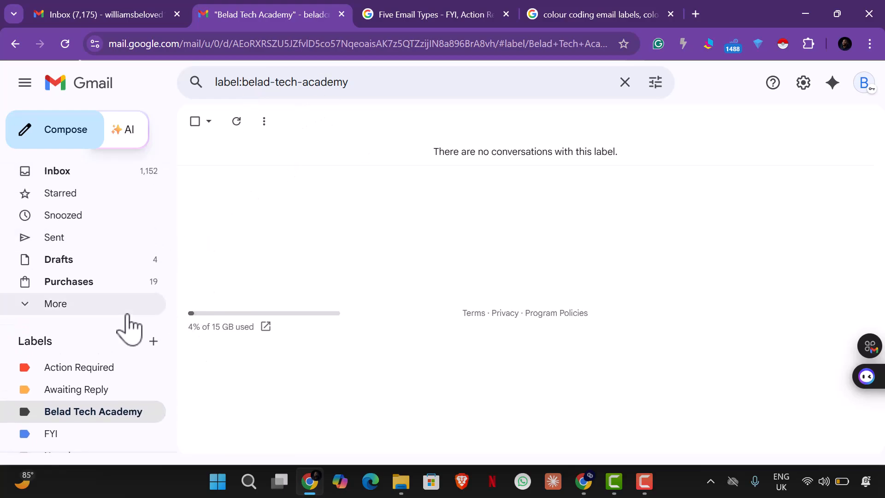
Step: Return to the inbox and search all mail for messages with "Belad Tech Academy" in both the subject and the words
left_click(85, 180)
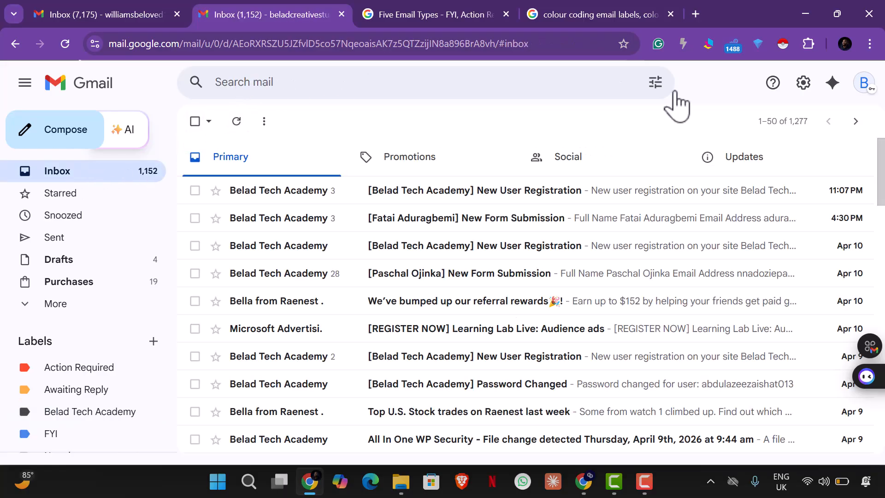
left_click(656, 83)
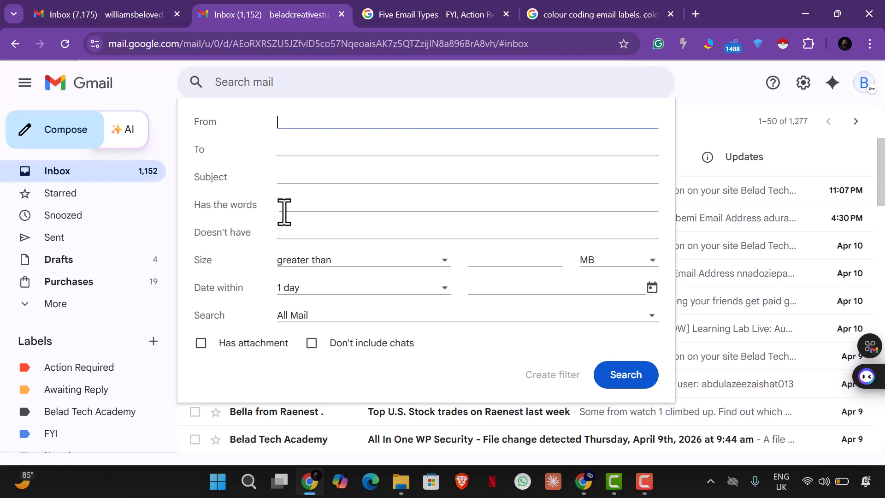
left_click(292, 176)
left_click(371, 212)
left_click(311, 203)
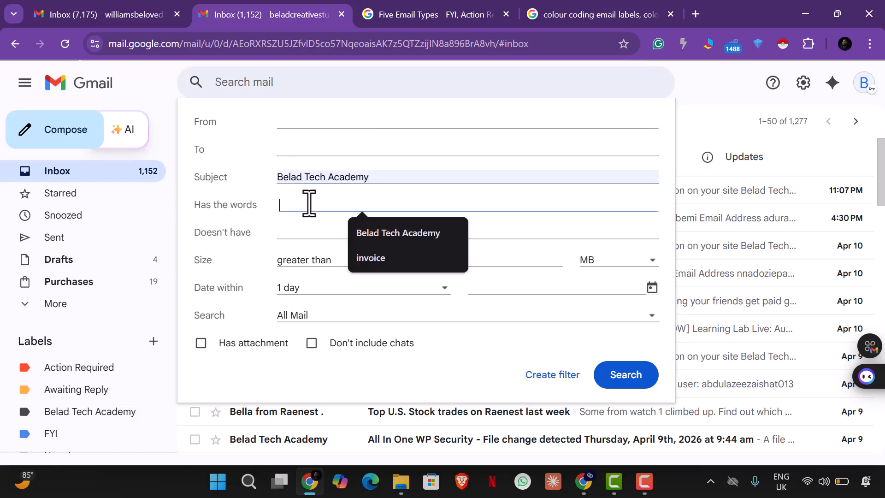
left_click(397, 234)
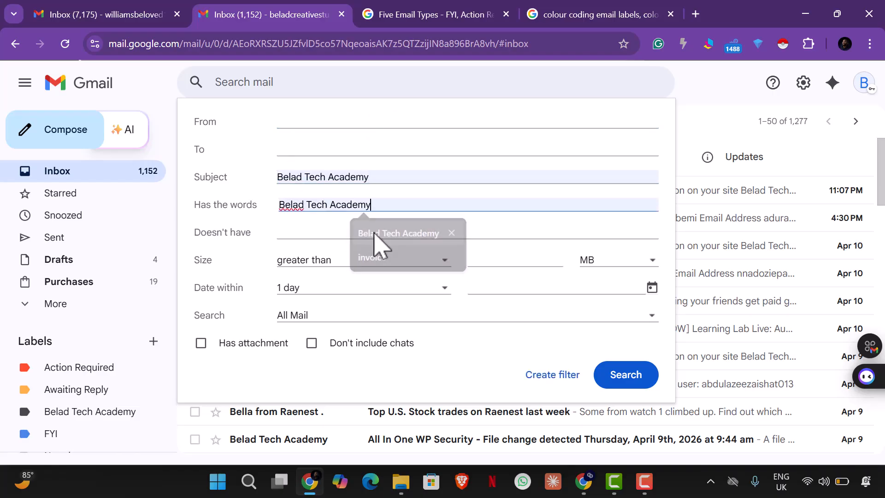
left_click(626, 375)
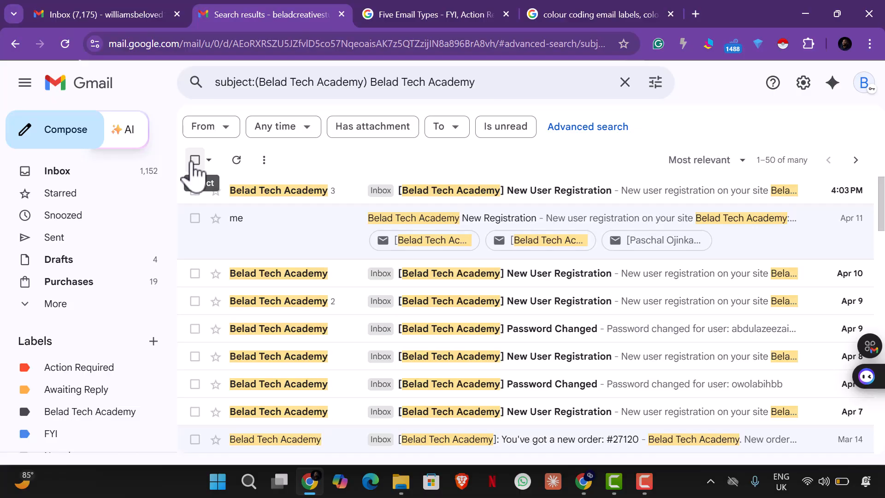
Step: Select all conversations on the results page and apply the Belad Tech Academy label to them
left_click(194, 160)
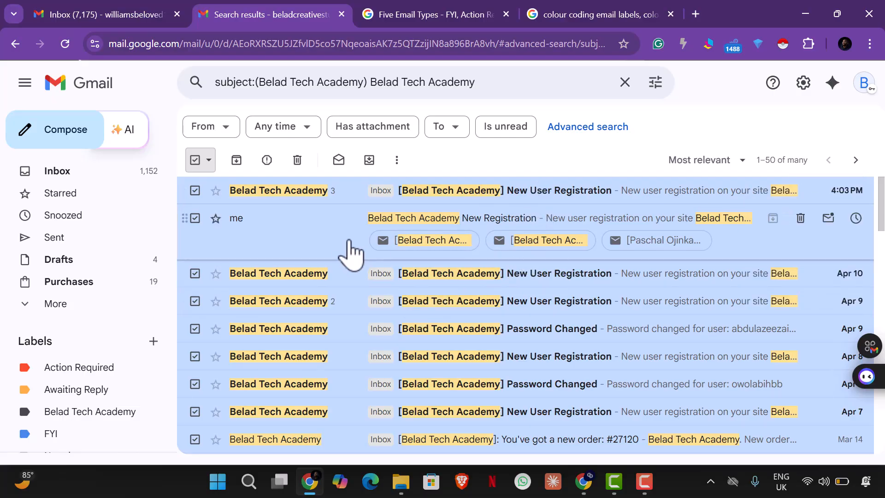
left_click(397, 160)
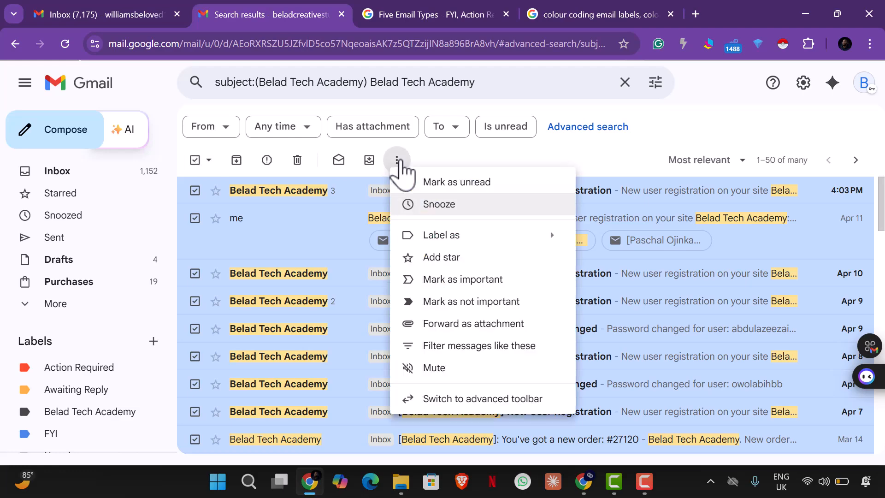
mouse_move(454, 241)
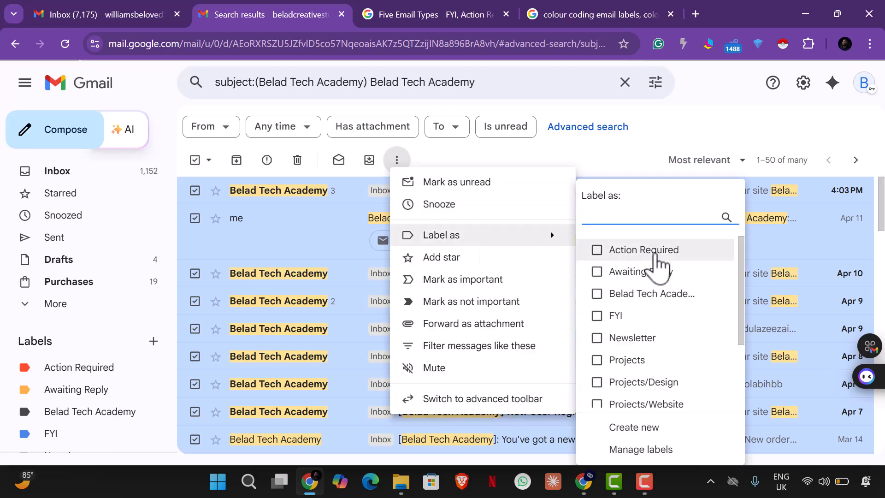
scroll(652, 375, "down", 2)
scroll(590, 249, "up", 2)
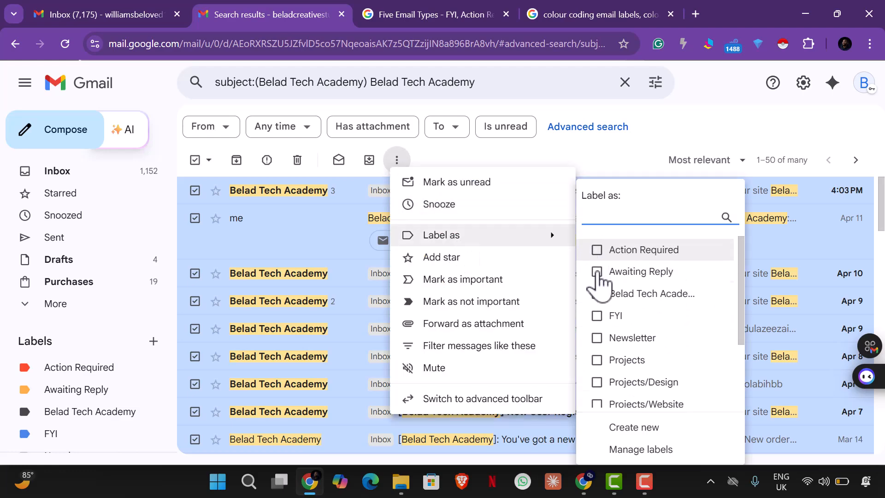
left_click(597, 294)
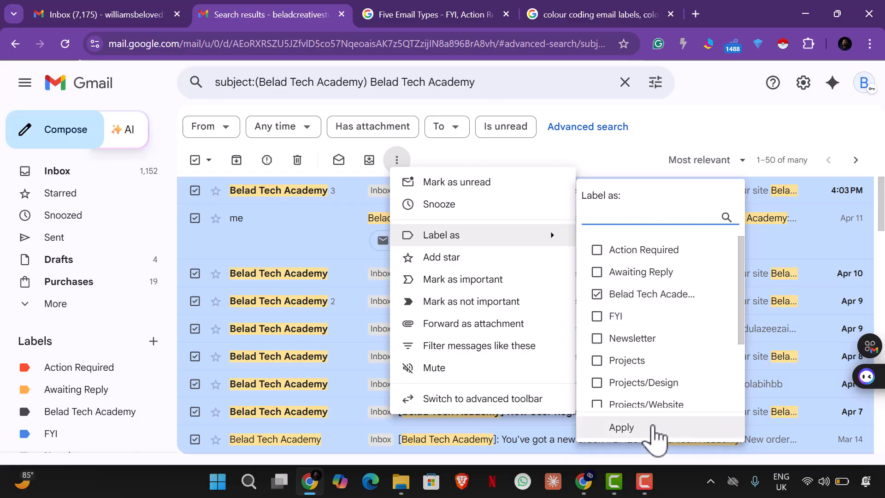
left_click(657, 431)
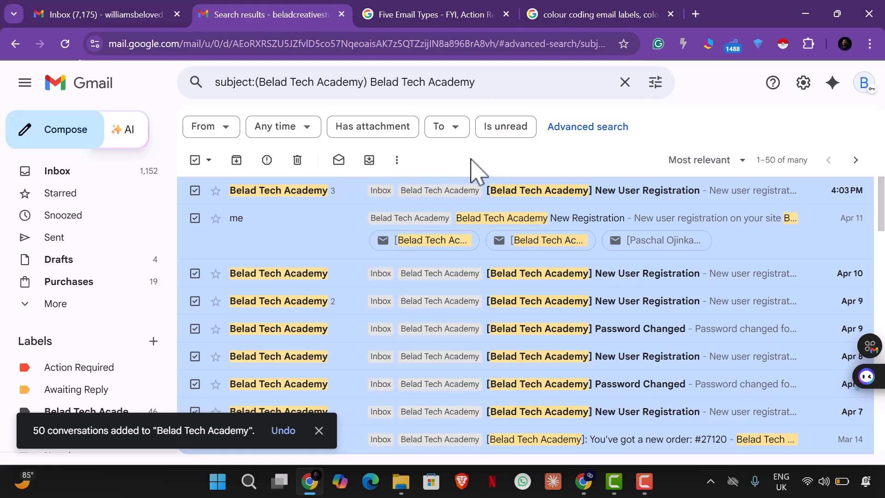
Step: Deselect all the conversations and clear the search query
left_click(195, 160)
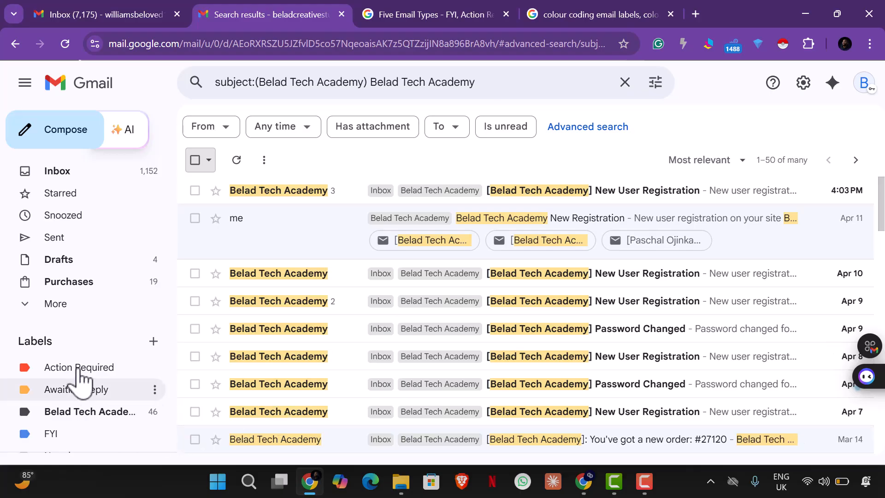
scroll(77, 351, "down", 2)
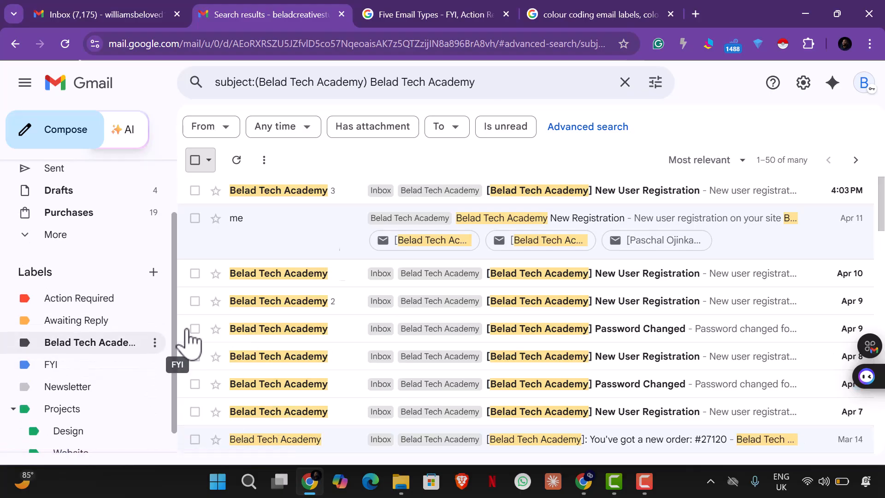
left_click(626, 85)
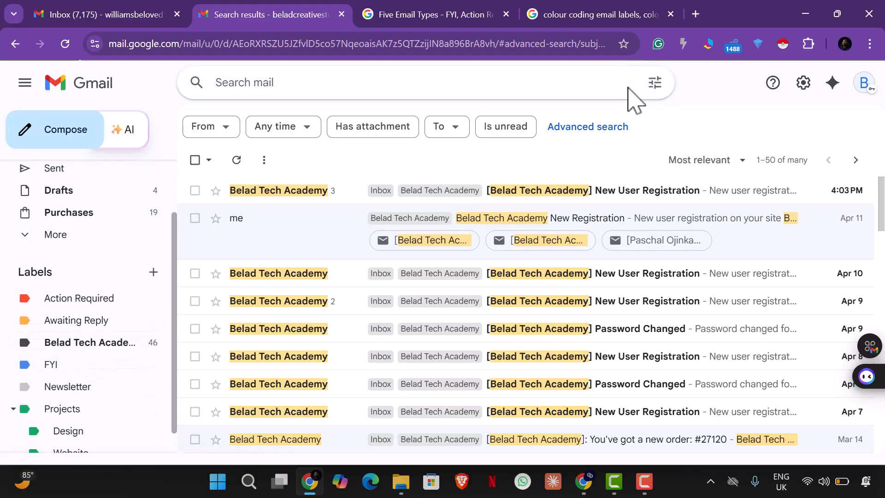
Step: Return to the inbox and set the Belad Tech Academy label's color to the medium purple in the second row of preset colors
scroll(79, 239, "up", 2)
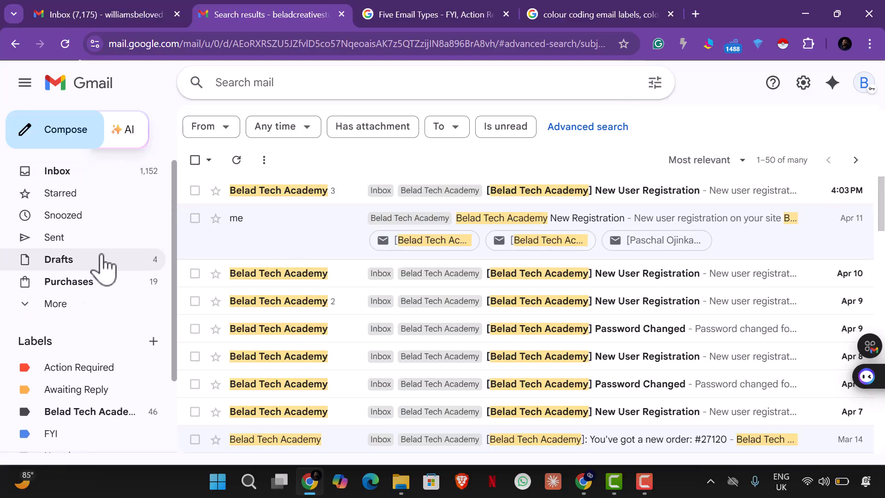
left_click(95, 179)
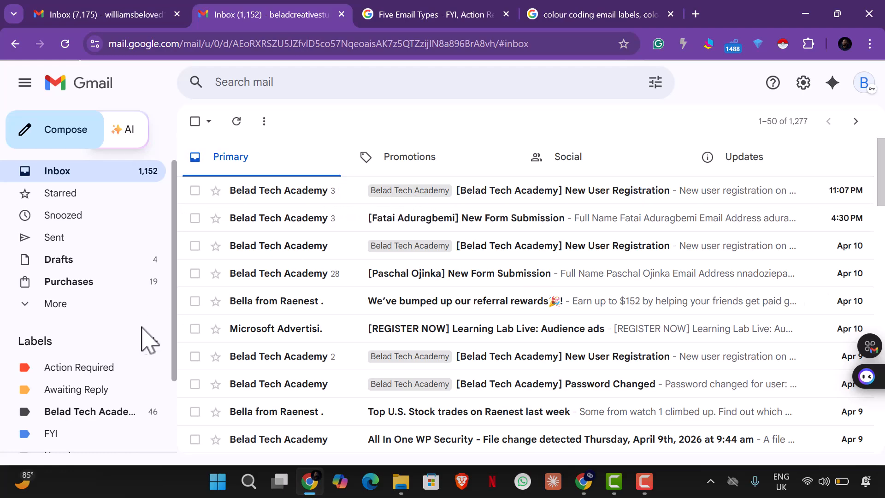
scroll(125, 339, "down", 2)
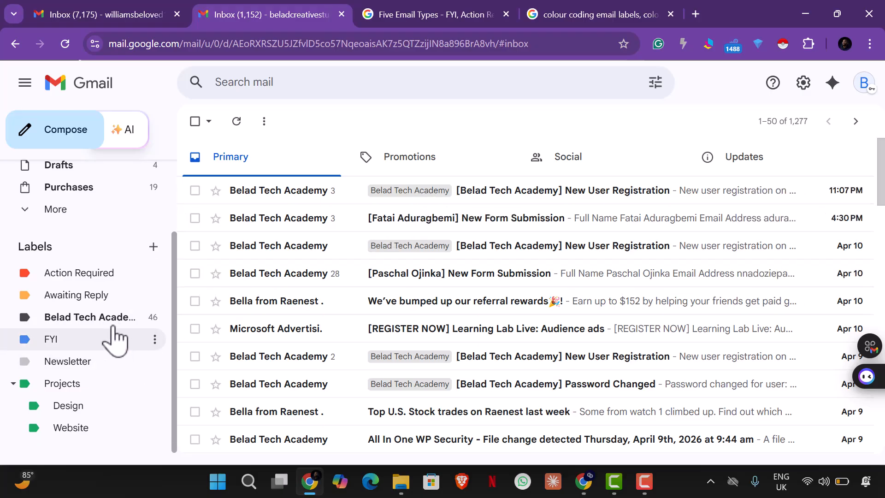
right_click(113, 318)
left_click(154, 323)
left_click(155, 318)
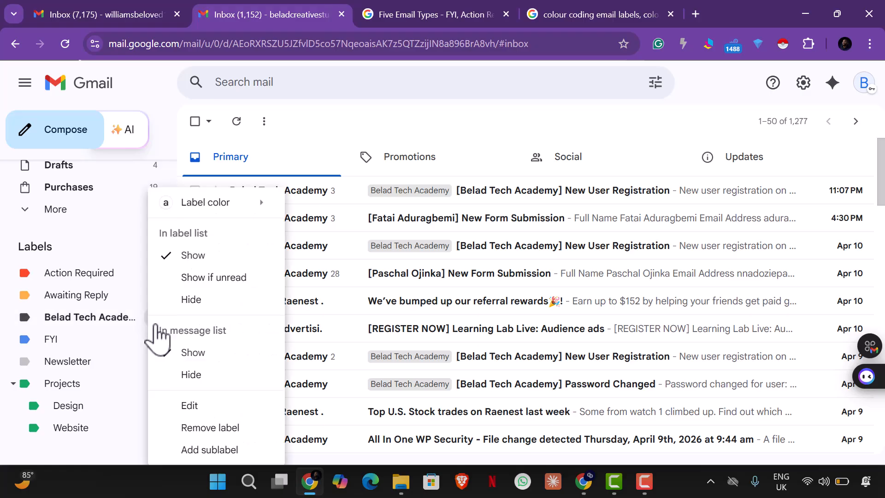
mouse_move(276, 211)
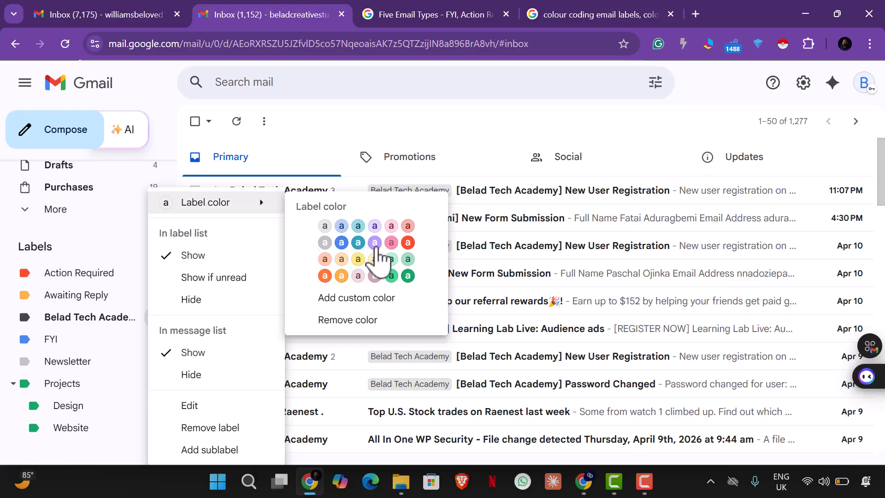
left_click(375, 243)
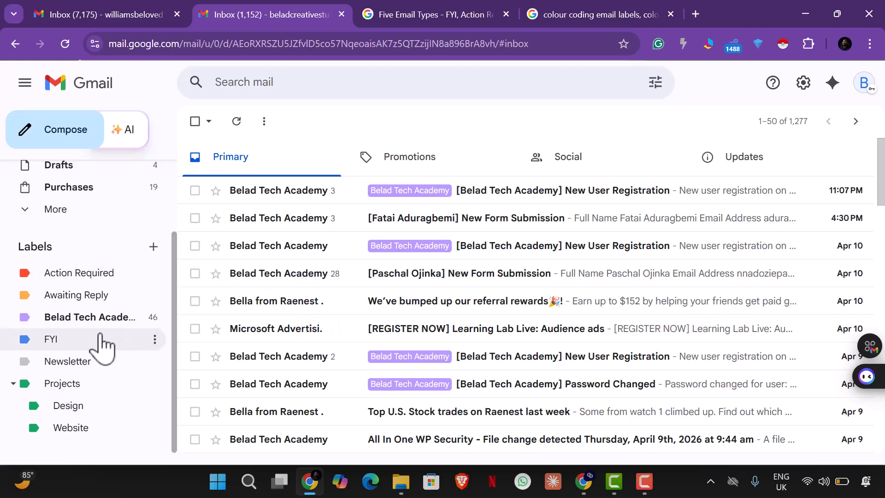
scroll(102, 346, "up", 2)
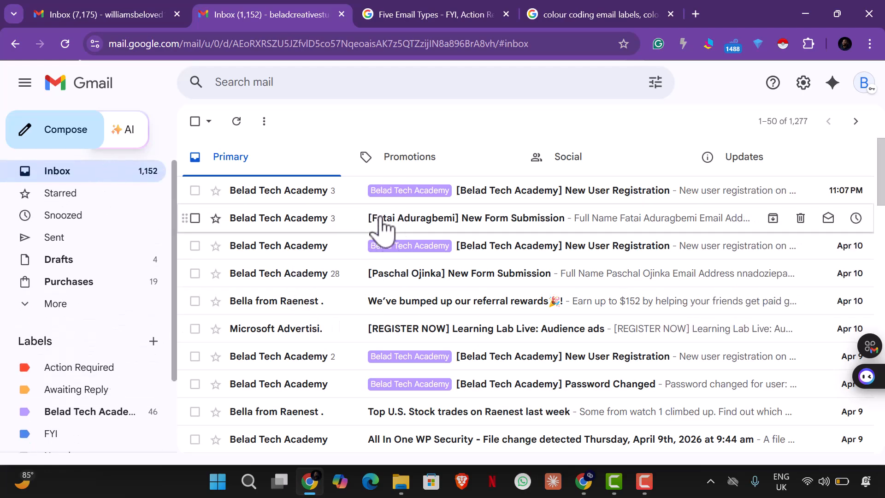